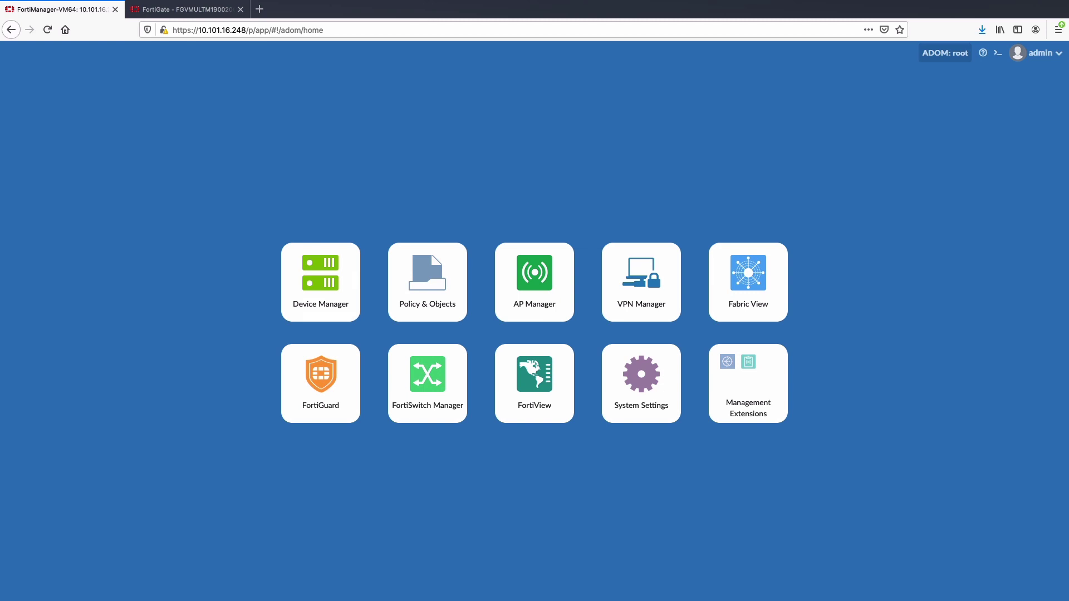
- Open FortiManager's System Settings dashboard
click(622, 384)
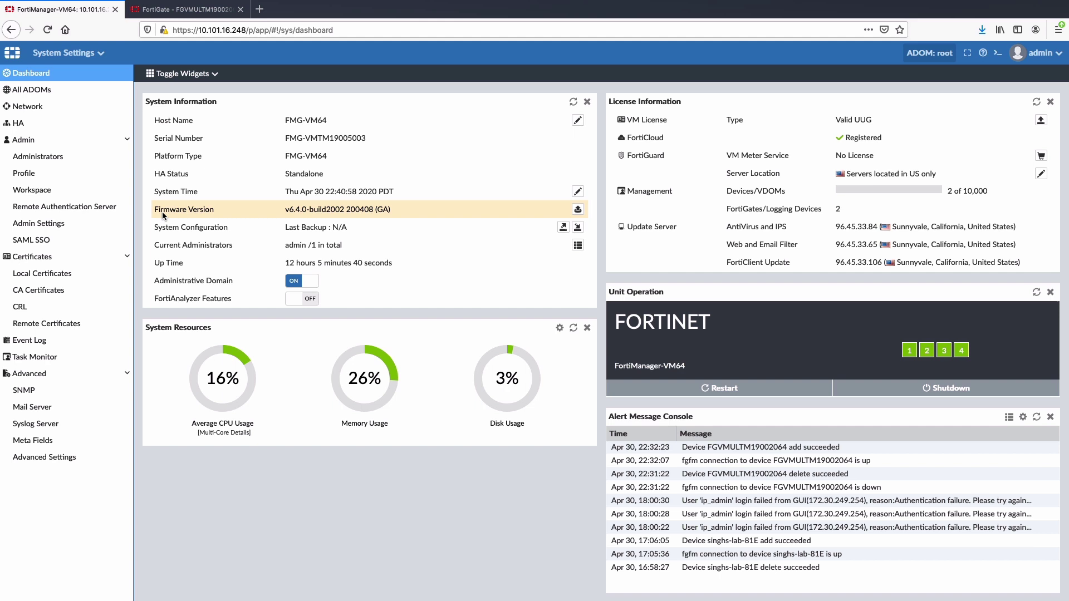
- Create the Restricted Admin profile IPS_User with Intrusion Prevention permission ticked
click(69, 174)
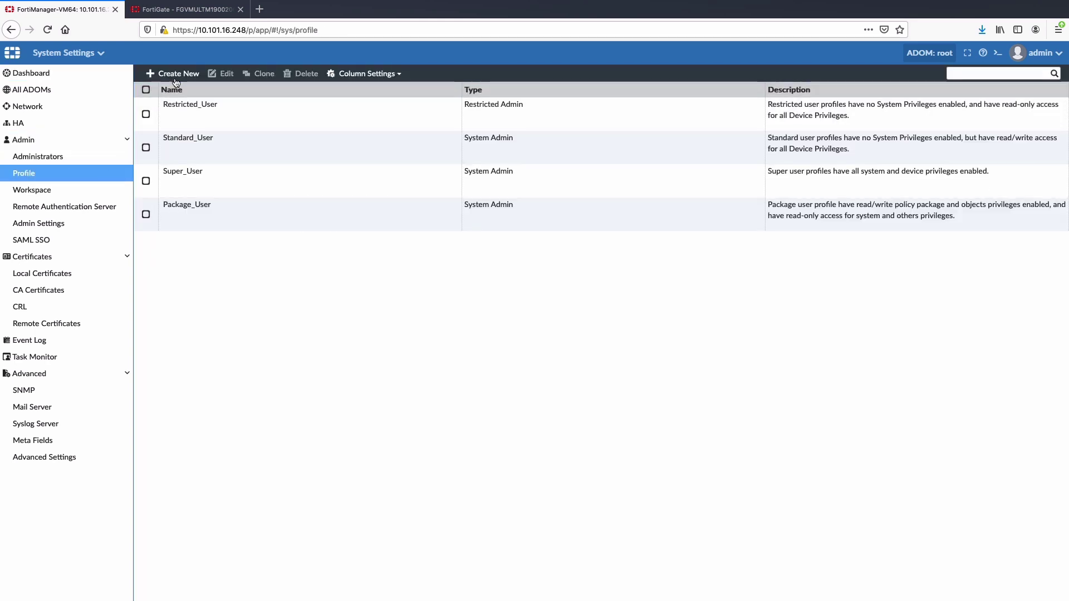
click(176, 75)
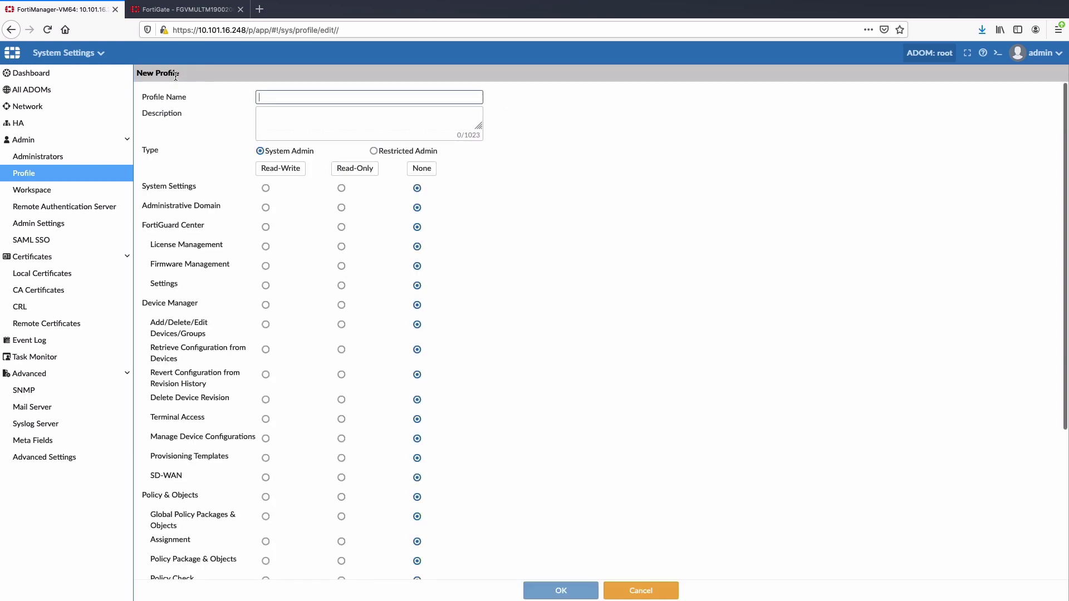
text(IPS_User)
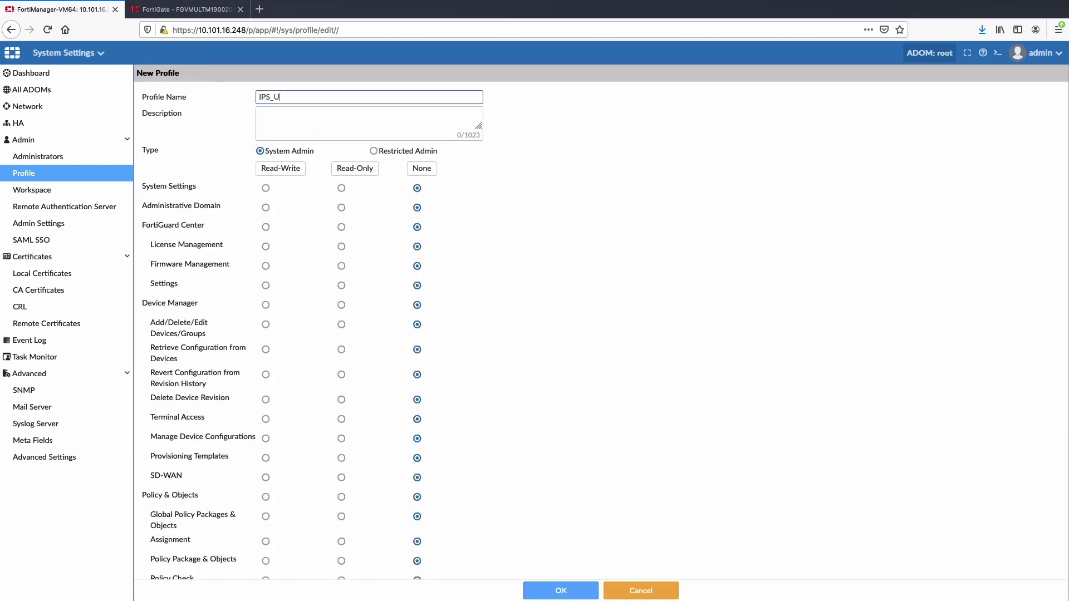
click(374, 151)
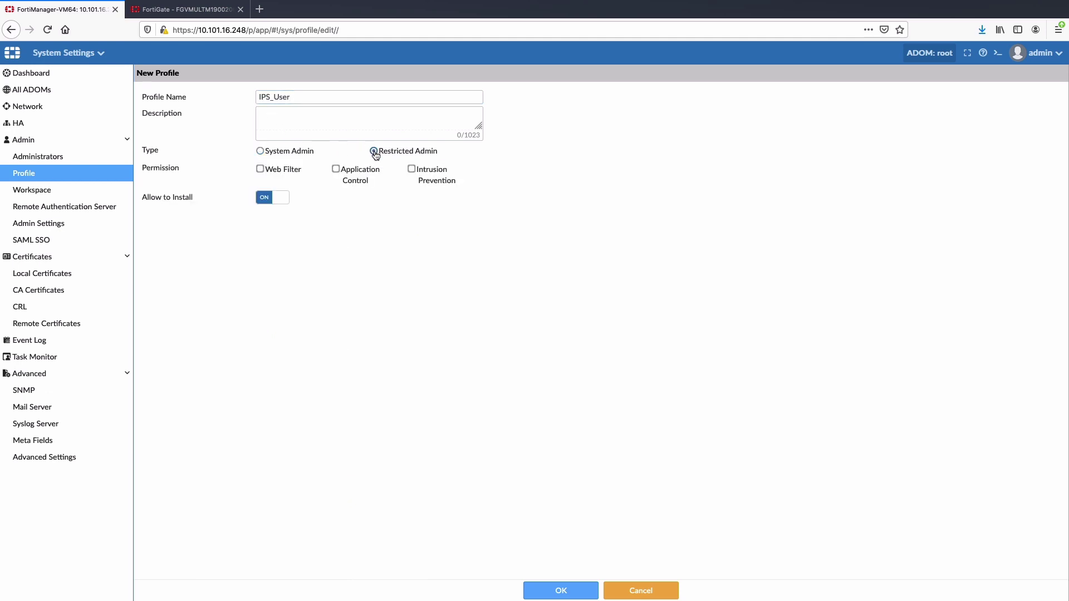
click(411, 169)
click(561, 591)
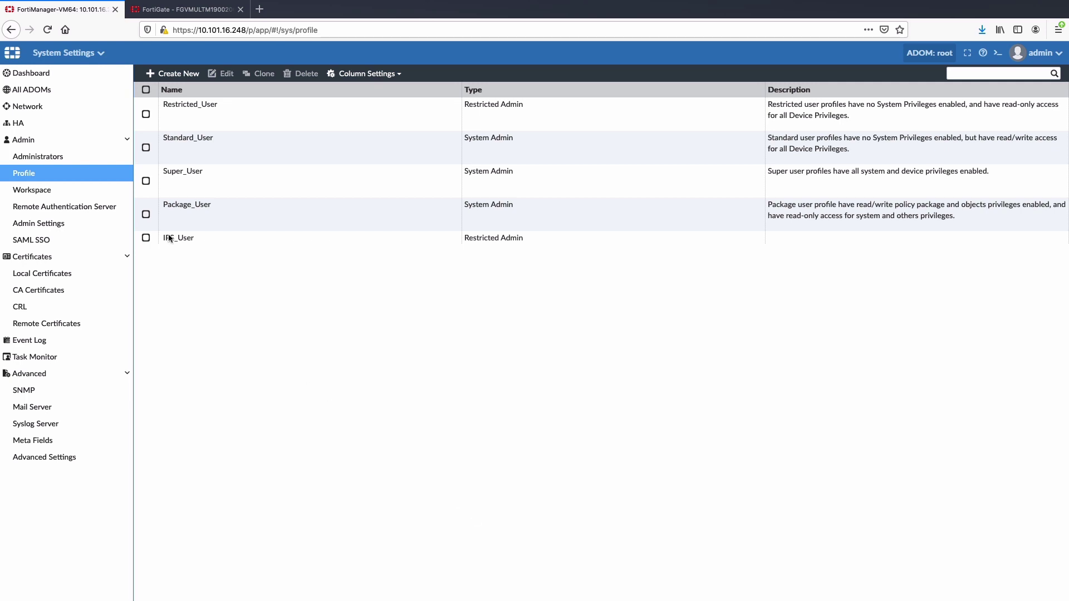
- Start a new administrator named ips_admin and enter and confirm its password
click(72, 155)
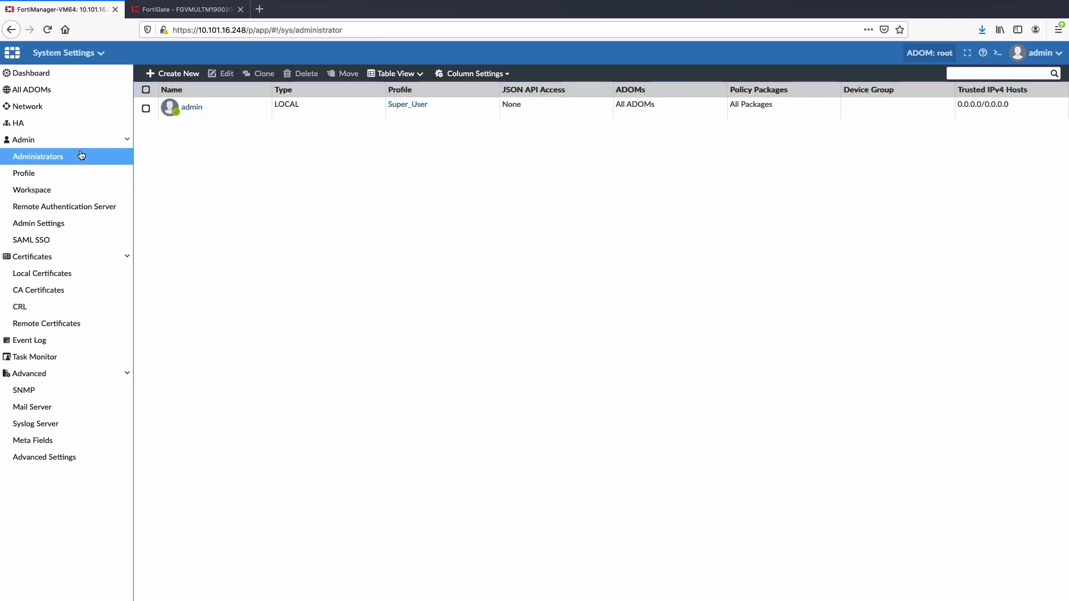
click(184, 78)
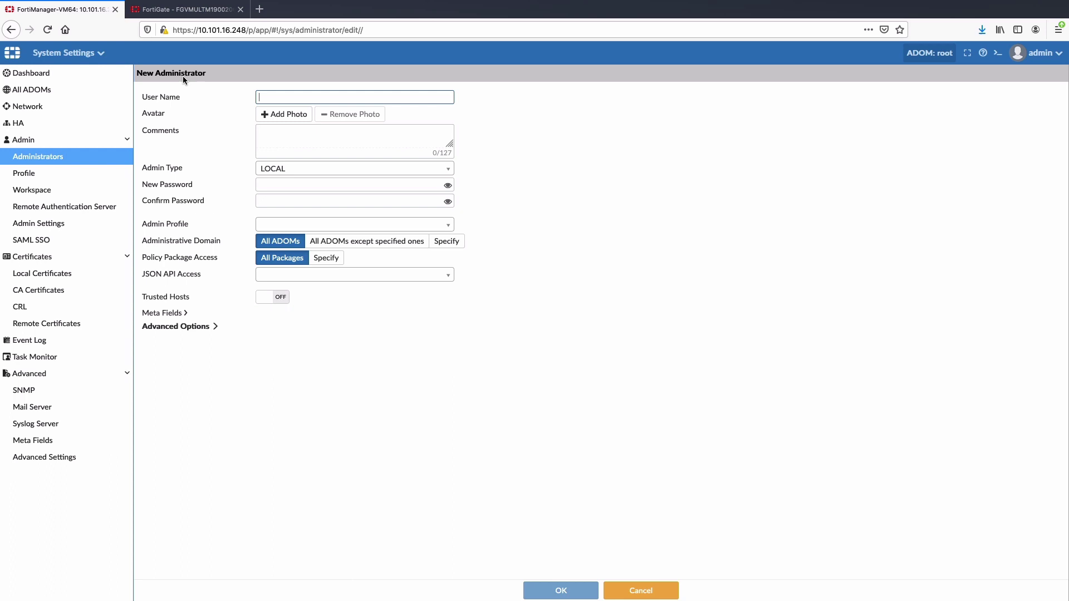
click(288, 97)
text(ips)
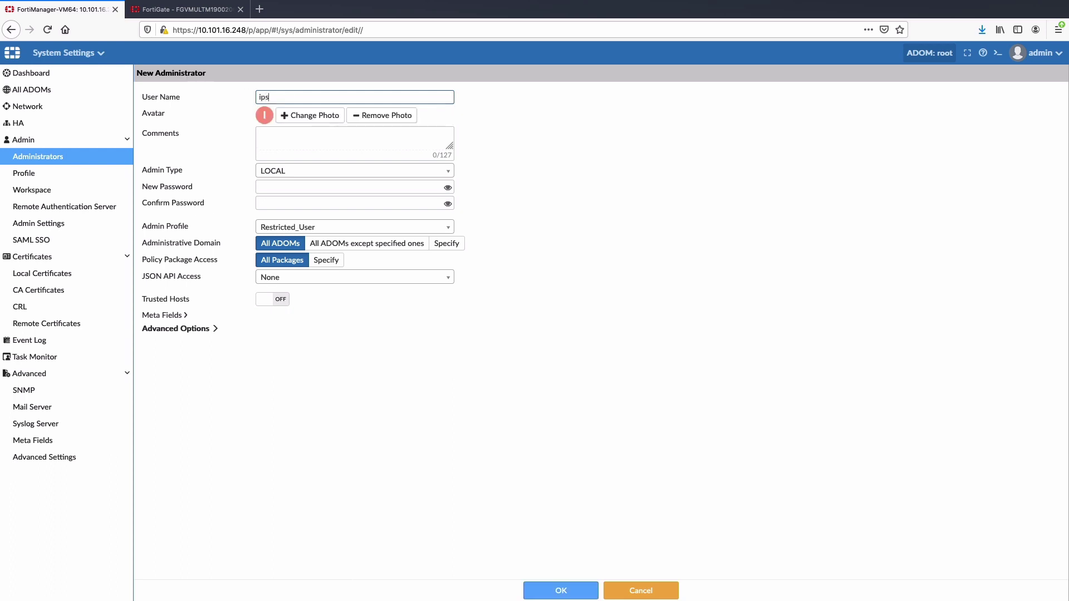
text(_admin)
click(327, 190)
text(•••••••)
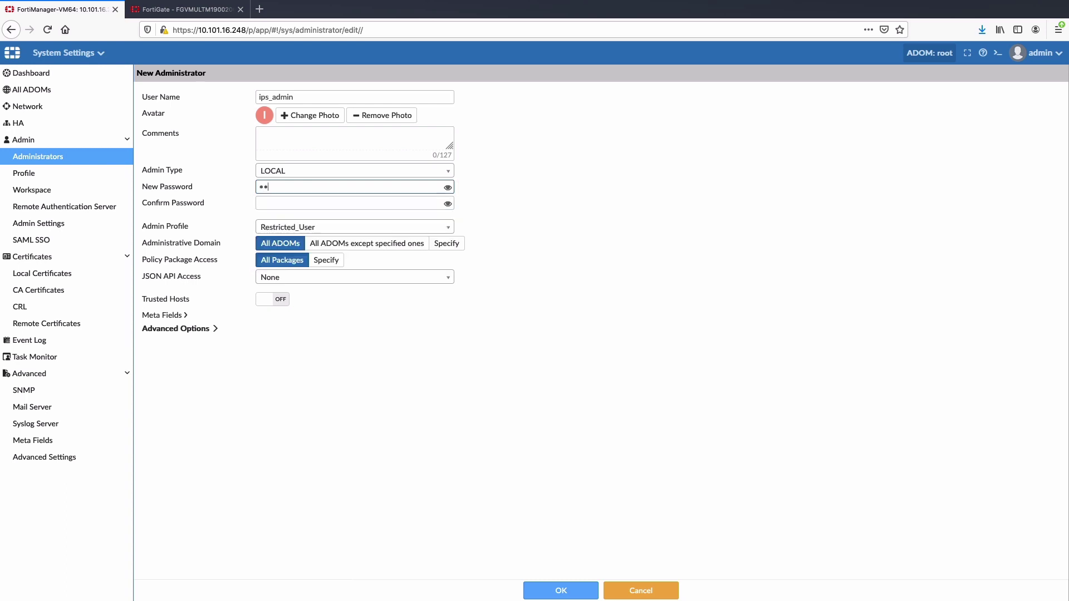
click(330, 204)
text(••••••)
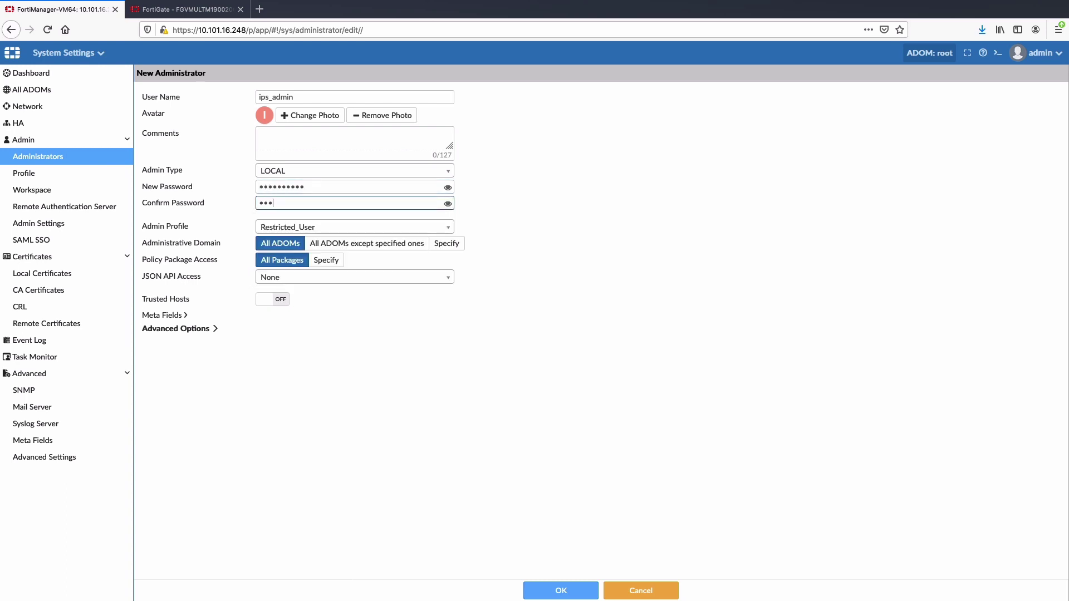
text(••••)
- Assign ips_admin the IPS_User profile with all 13 Intrusion Prevention profiles, then save
click(331, 229)
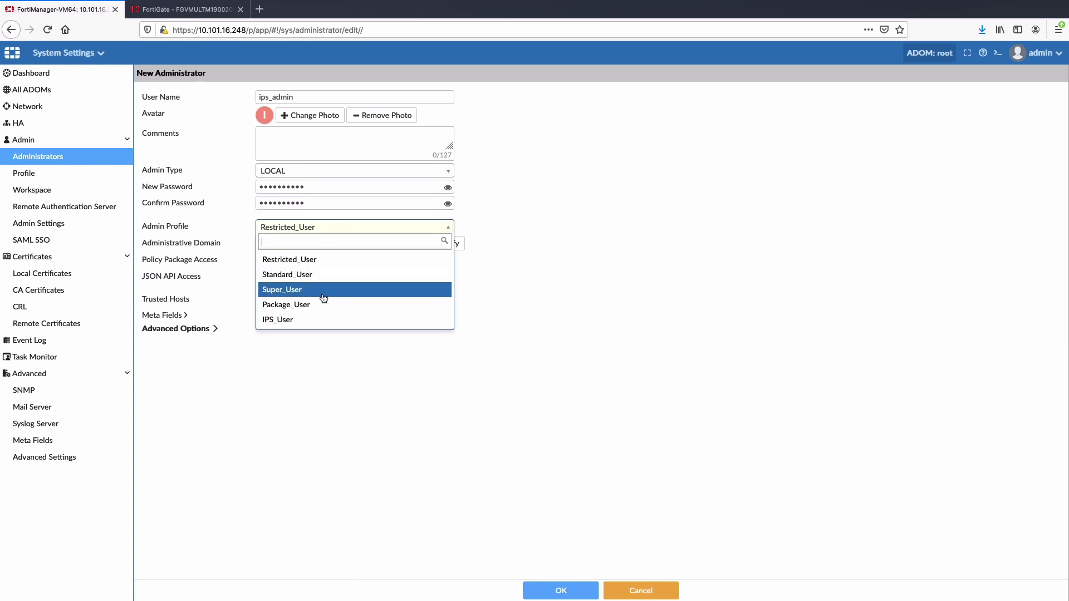
click(319, 319)
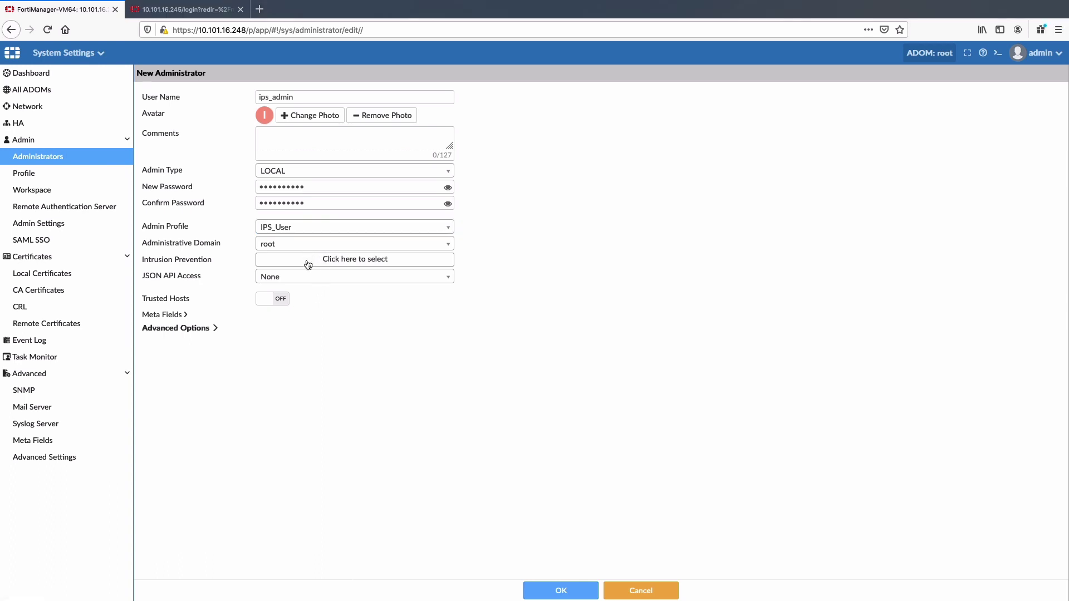
click(308, 264)
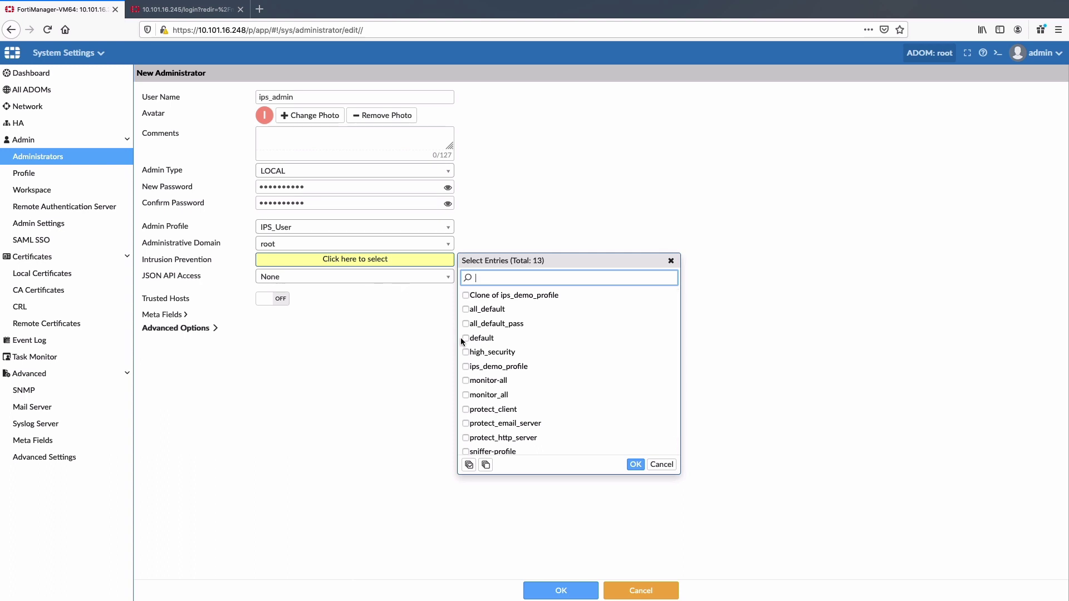
click(469, 465)
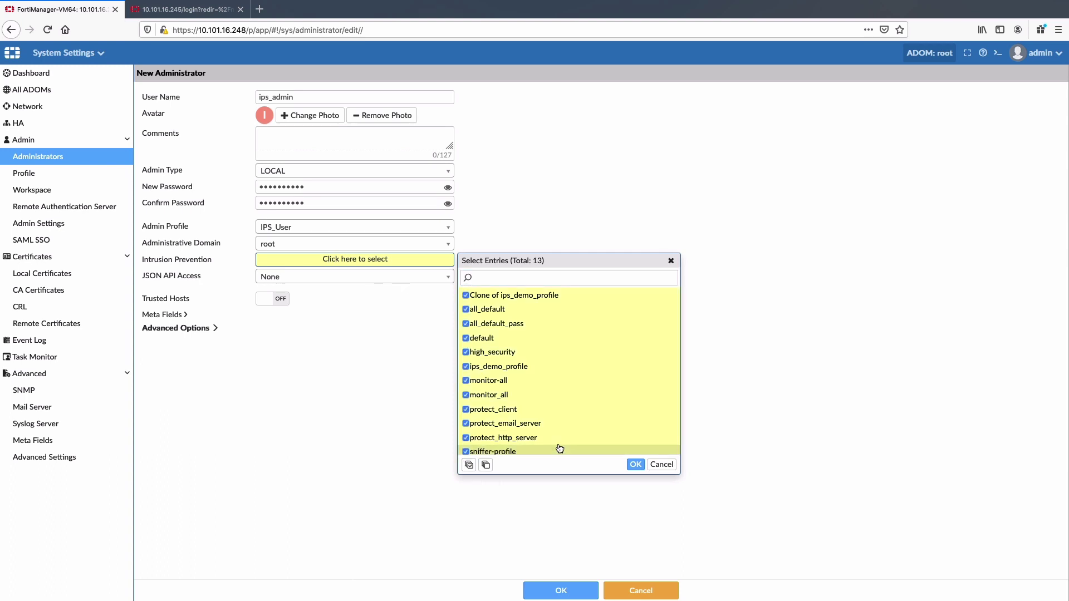
click(634, 464)
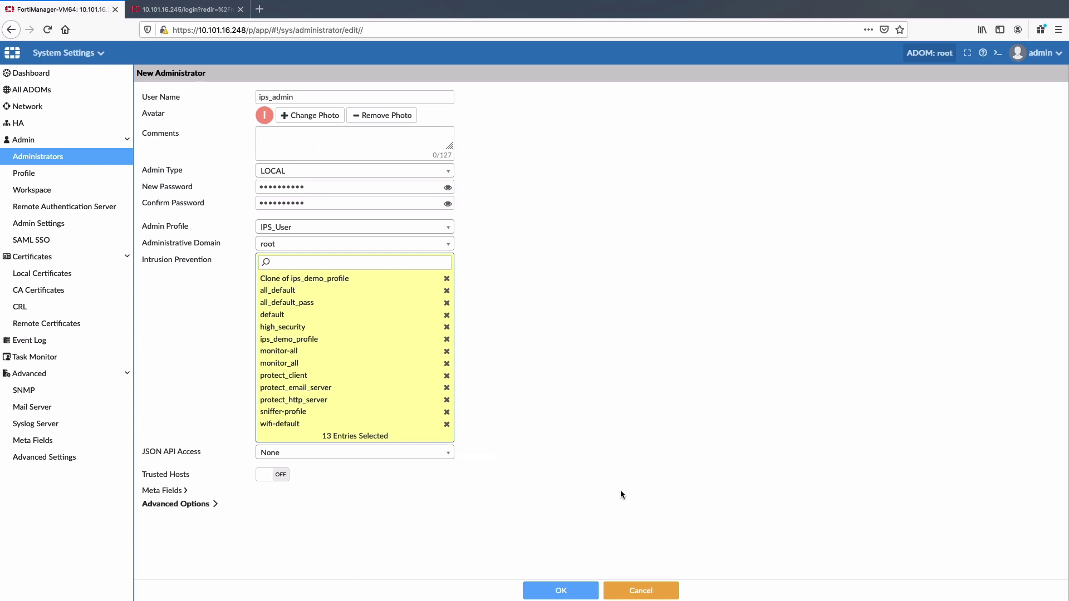
click(579, 591)
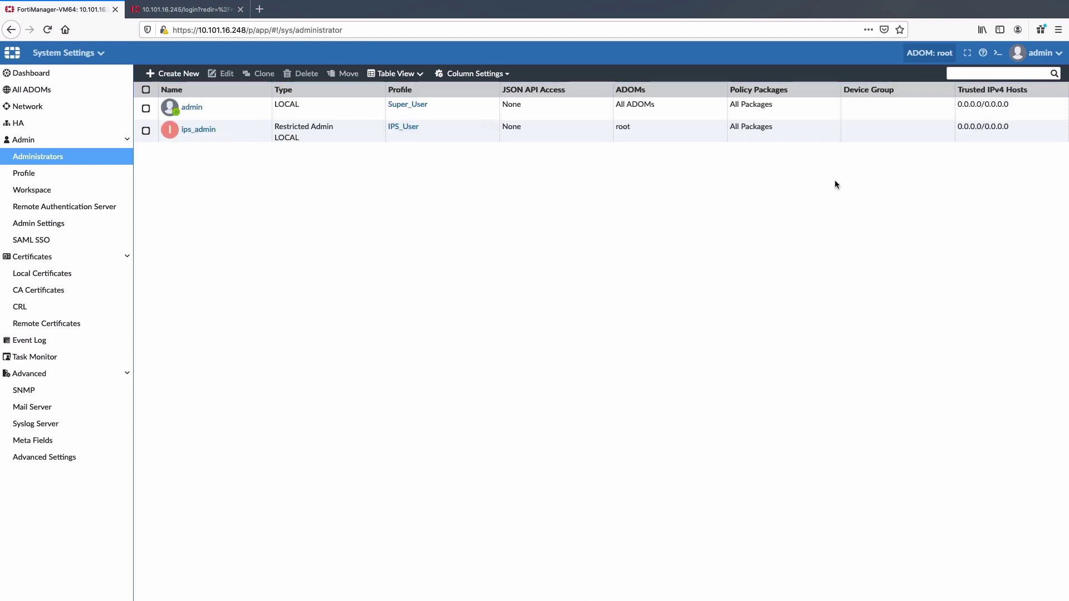
- Log out and sign back in as ips_admin, letting Firefox save the login
click(1032, 56)
click(995, 193)
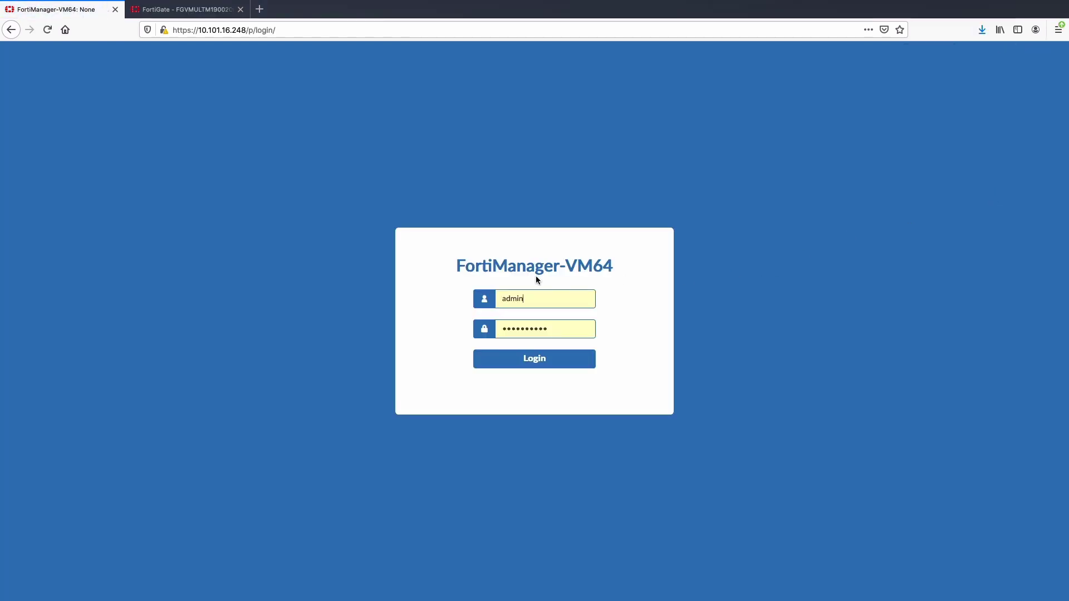
click(523, 299)
key(BackSpace)
key(BackSpace)
key(BackSpace)
key(BackSpace)
key(BackSpace)
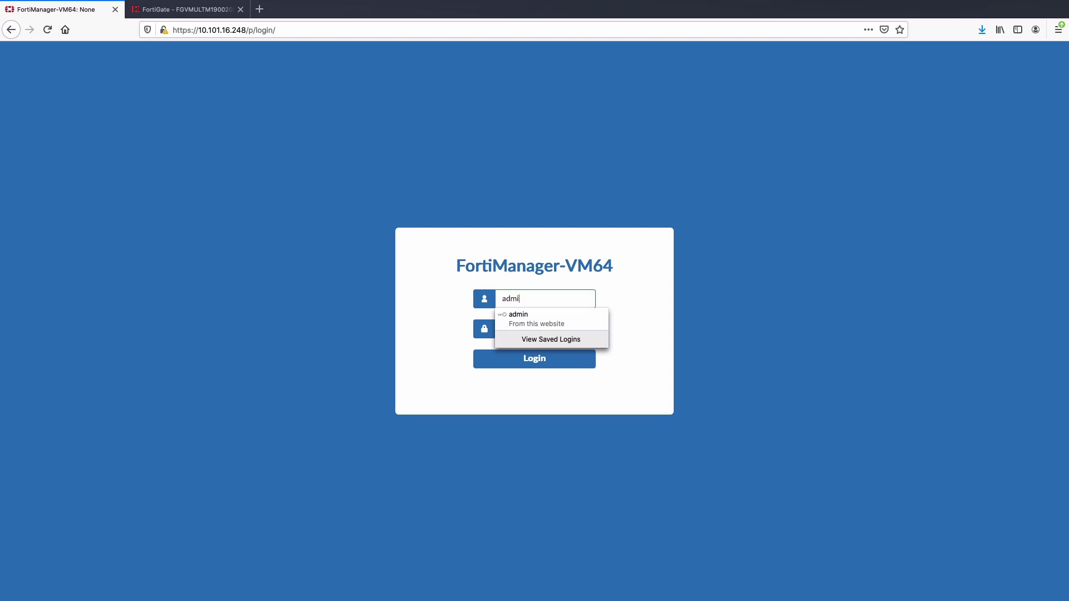
text(ips)
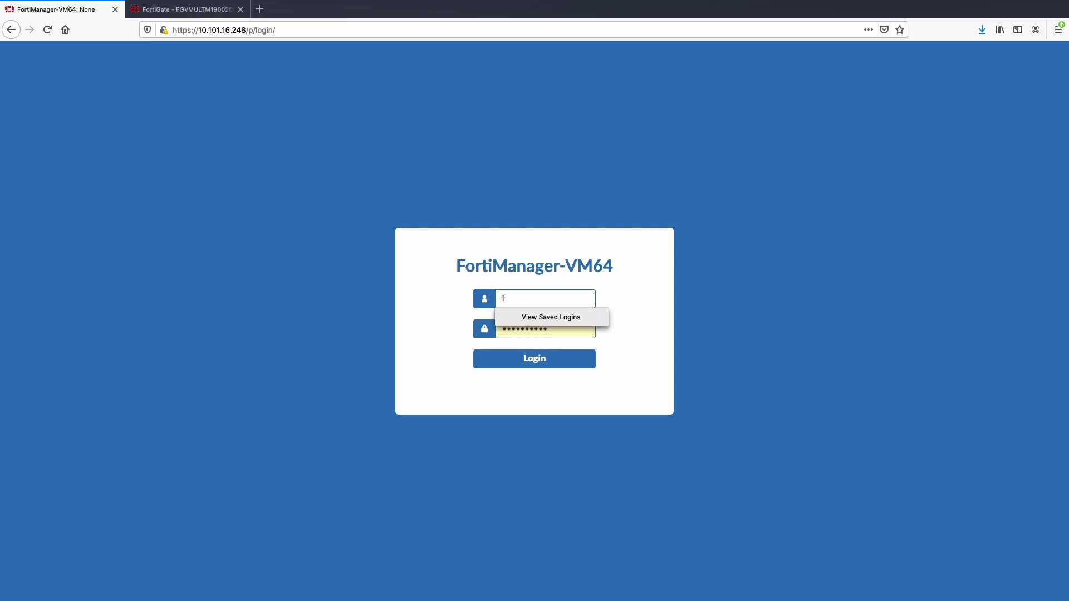
text(_admin)
key(Tab)
text(*****)
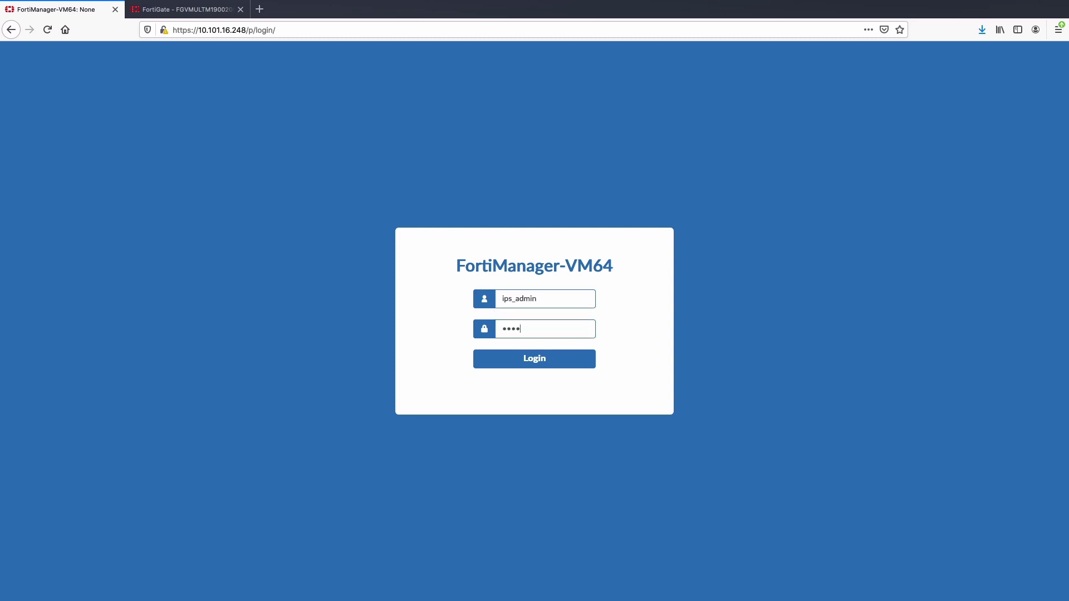
text(*****)
key(Return)
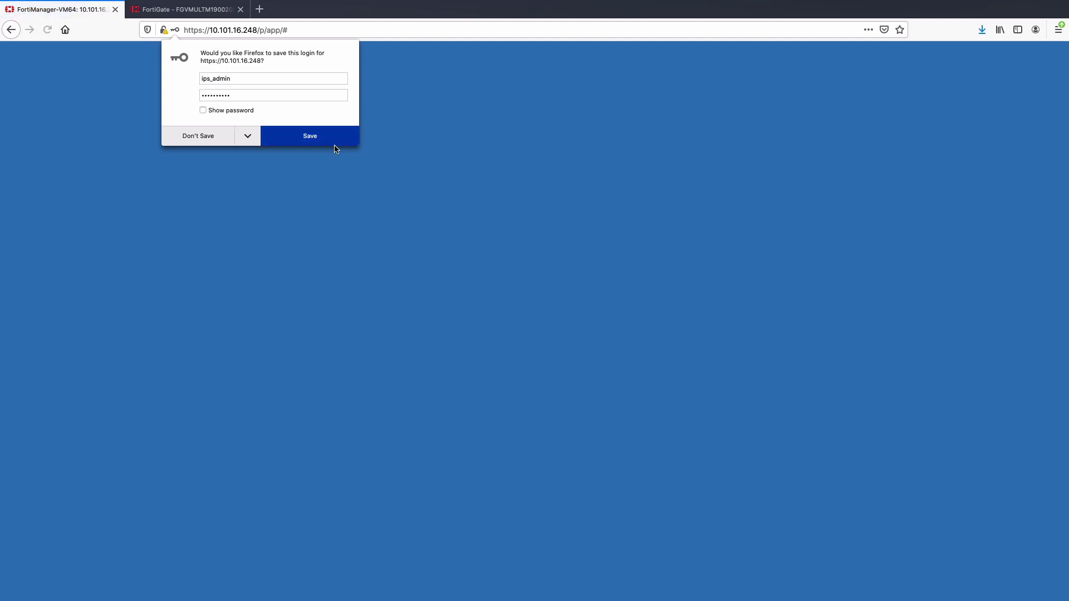
click(334, 142)
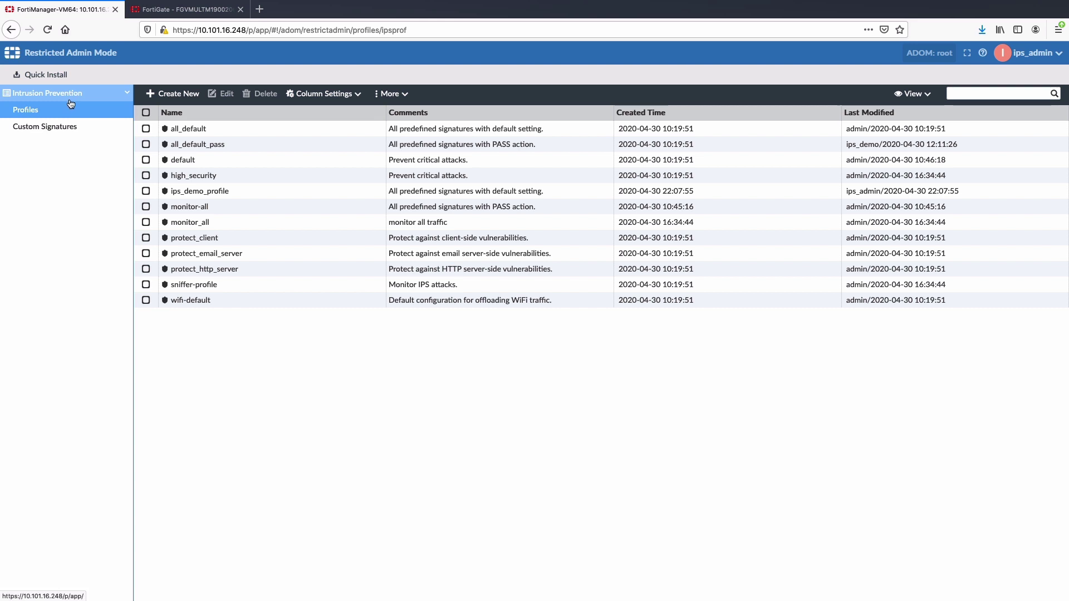
click(96, 127)
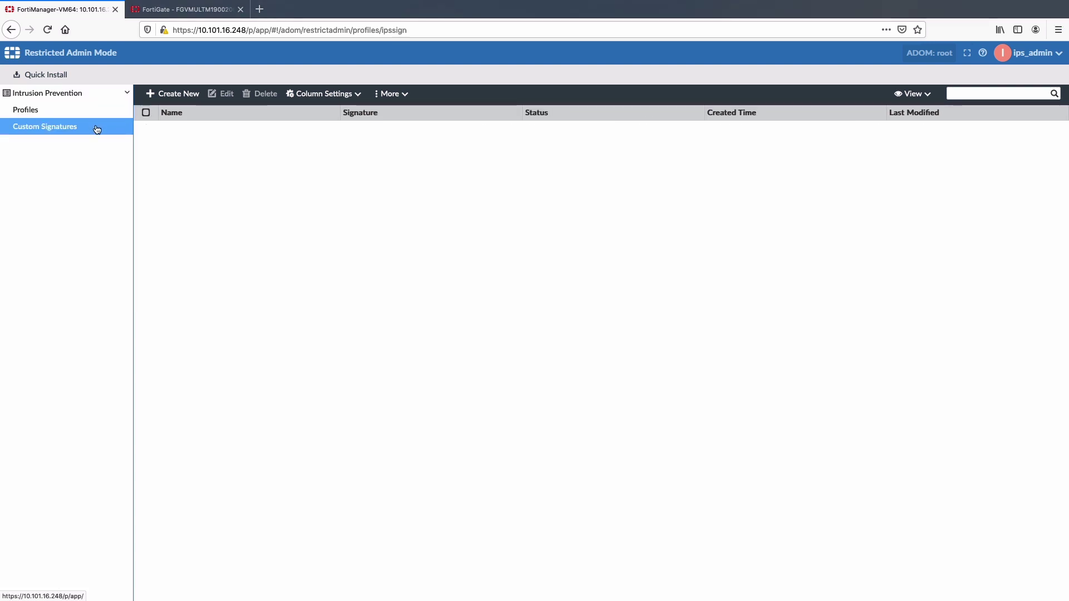
click(97, 111)
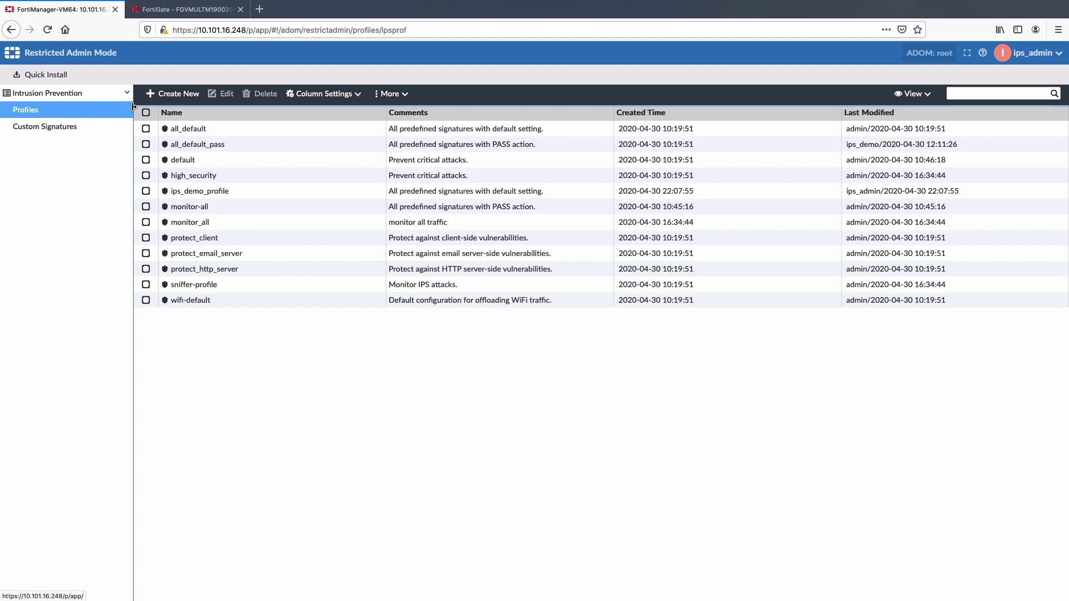
click(146, 129)
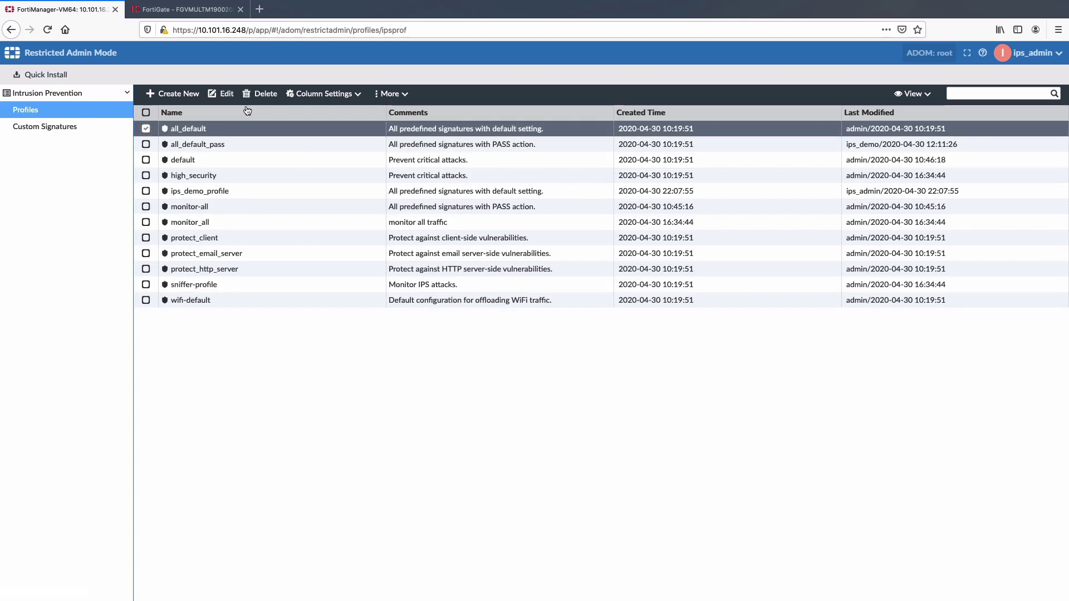
click(398, 96)
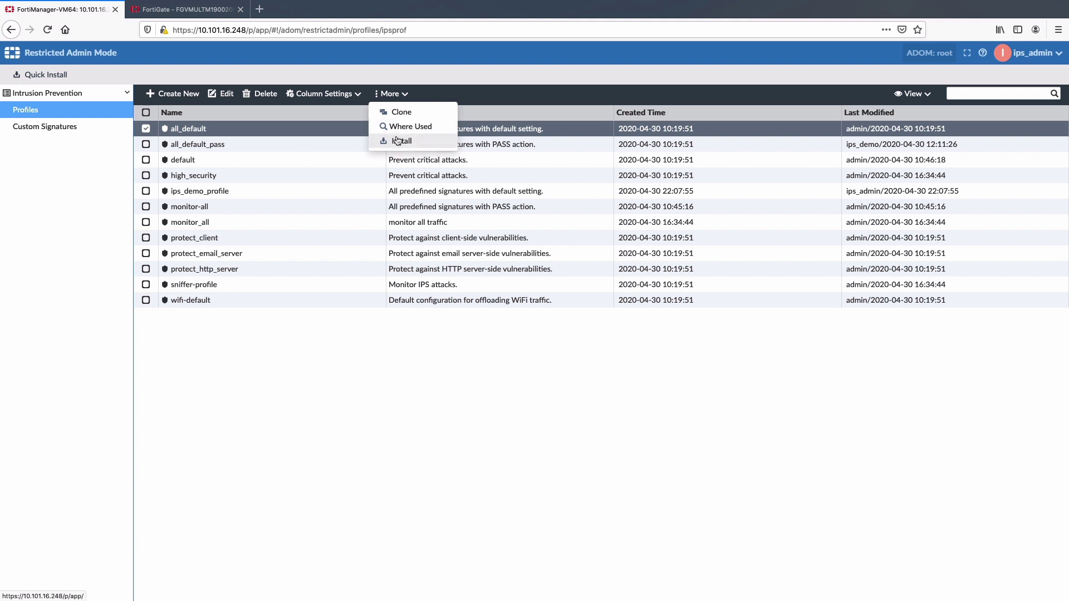
click(145, 132)
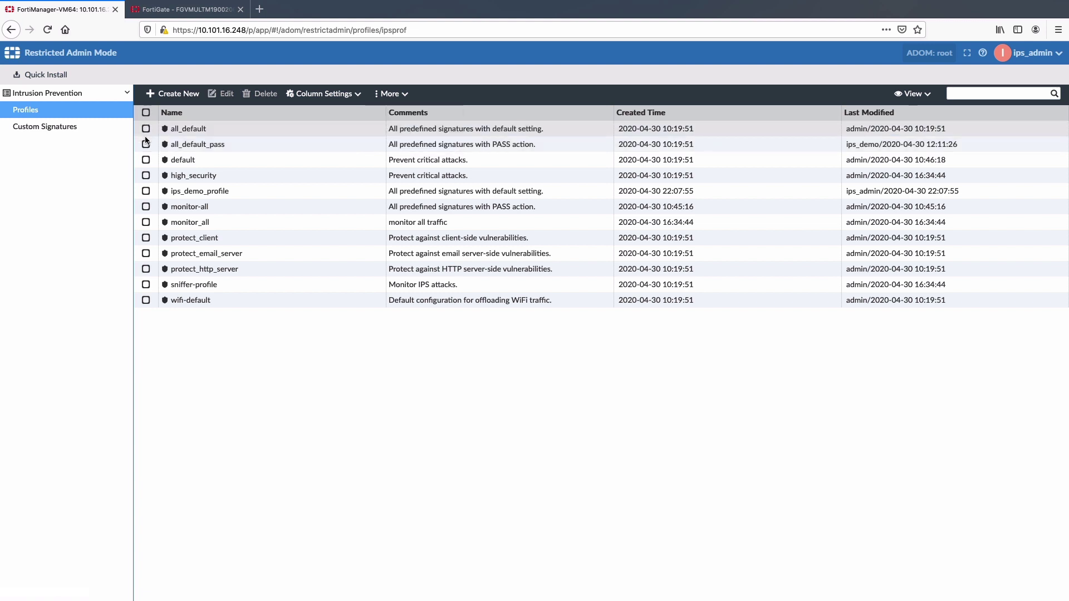
click(149, 191)
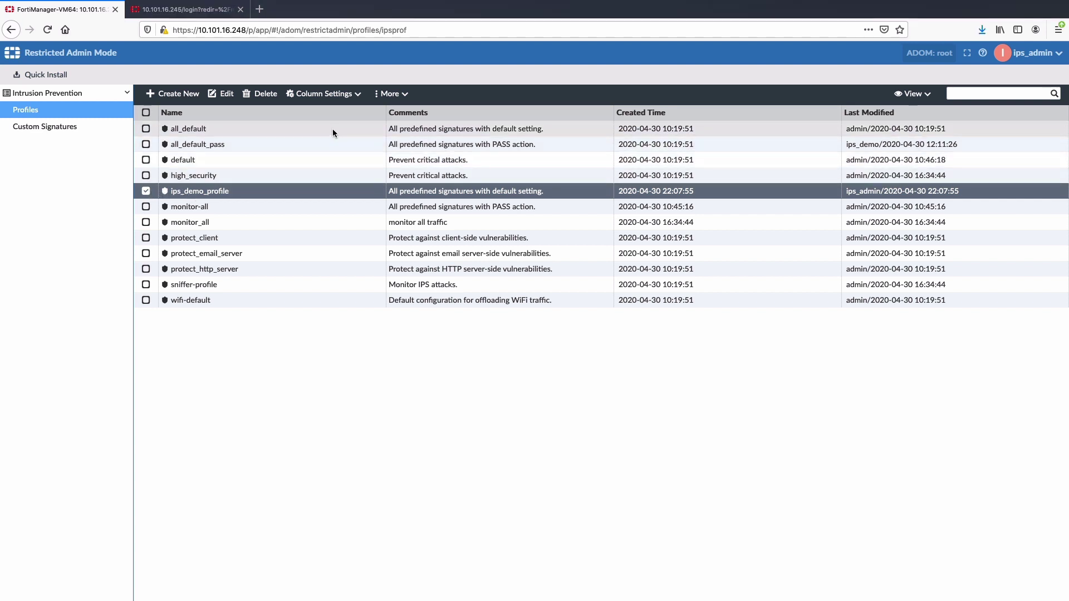
click(397, 94)
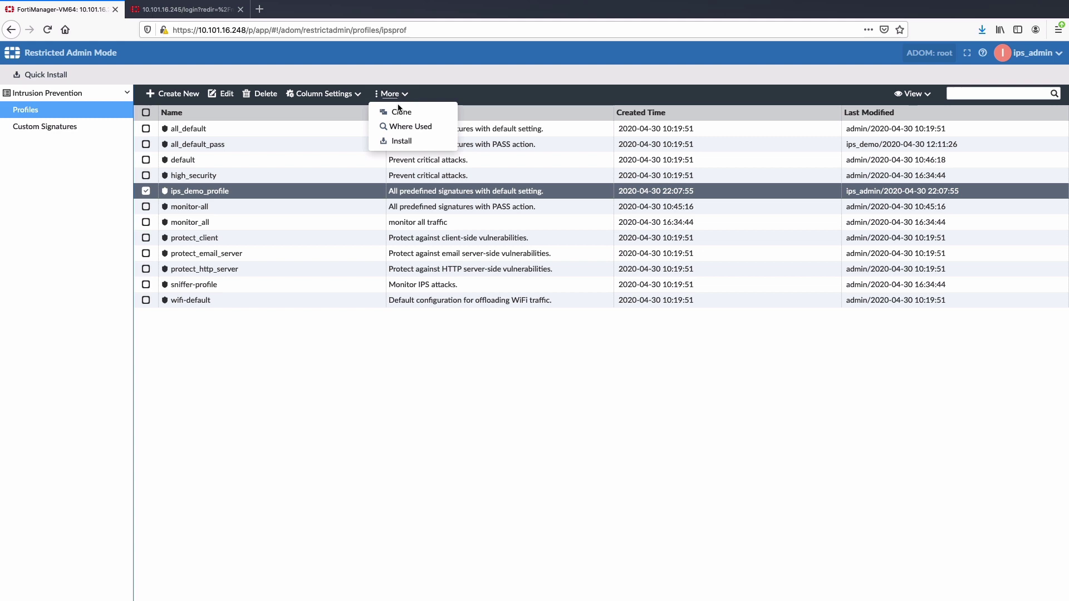
click(401, 127)
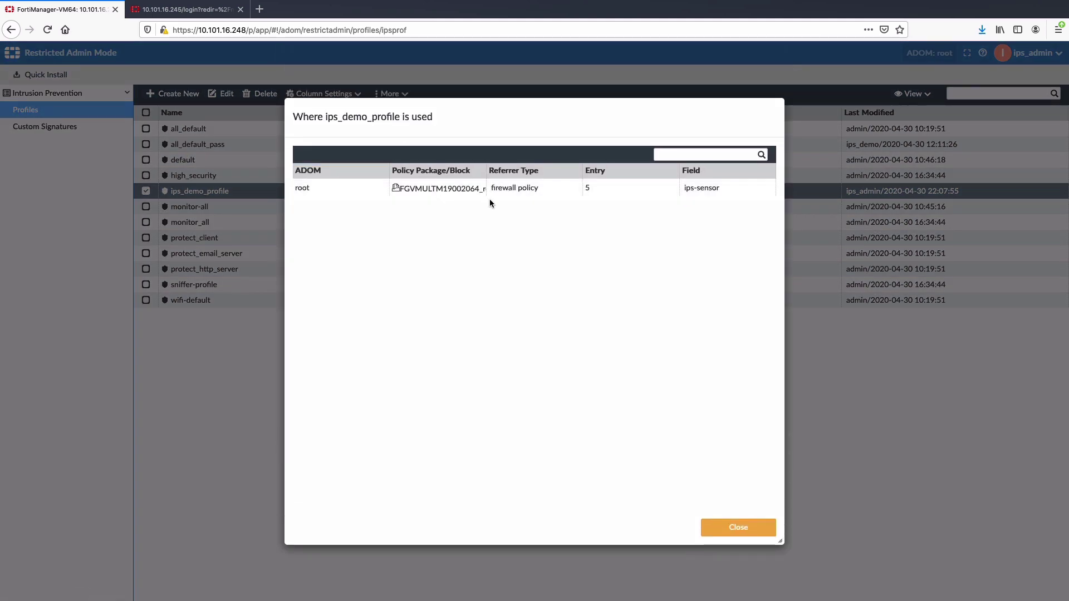
click(729, 528)
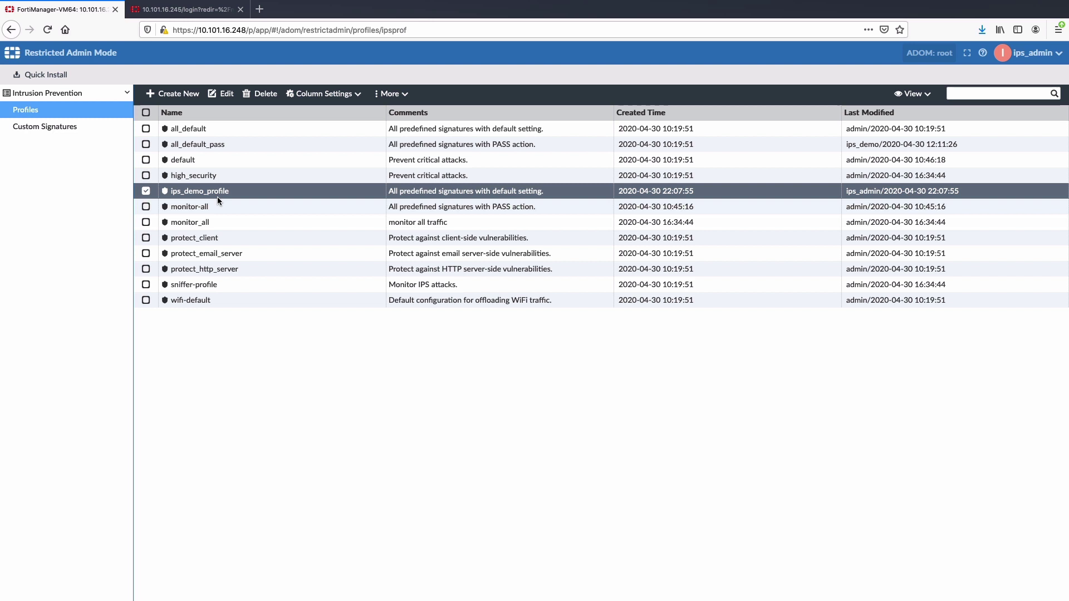
- Change ips_demo_profile's IPS filter action from Pass to Monitor and save the profile
click(228, 100)
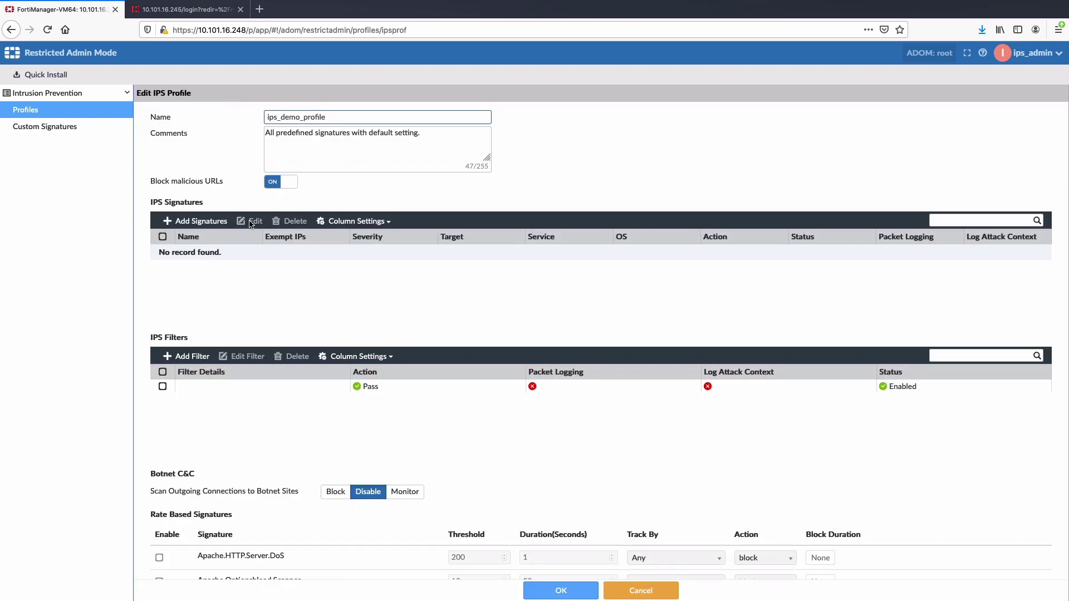
scroll(248, 226, down, 2)
scroll(249, 223, down, 3)
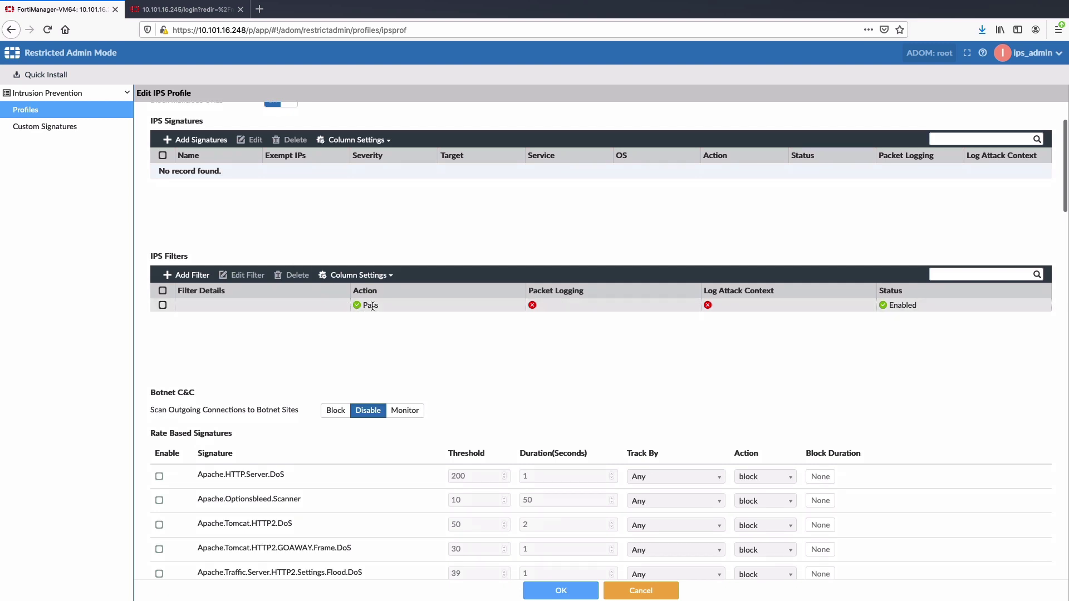
right_click(372, 305)
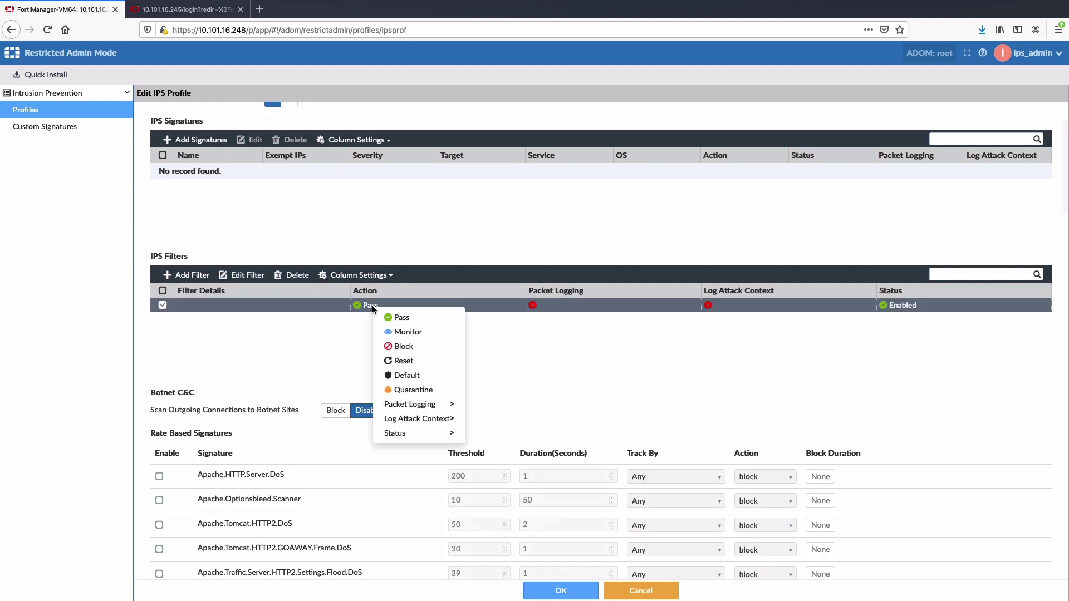
click(390, 332)
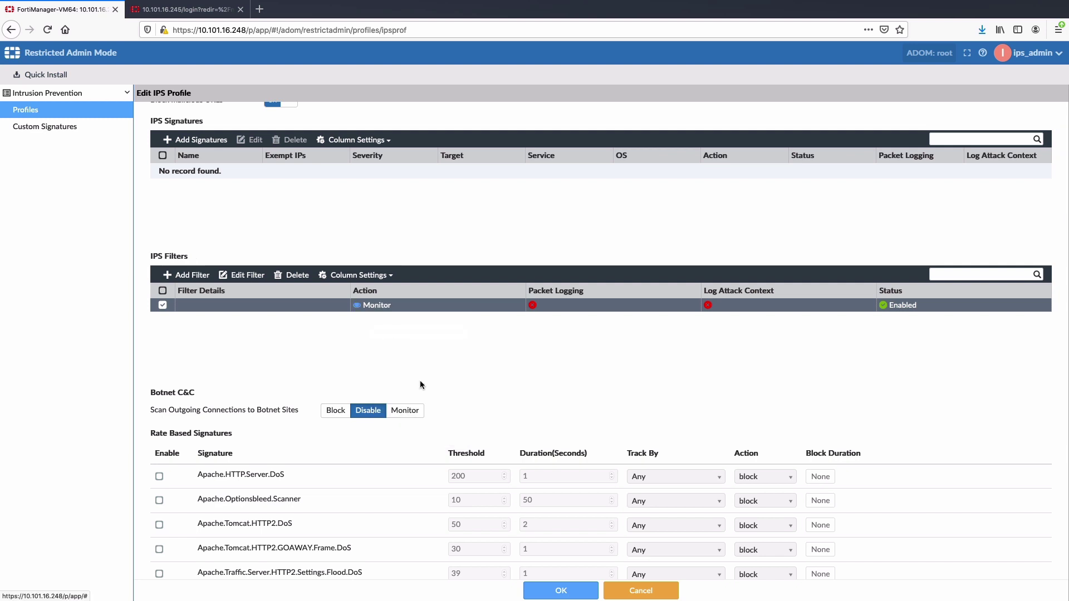
click(561, 591)
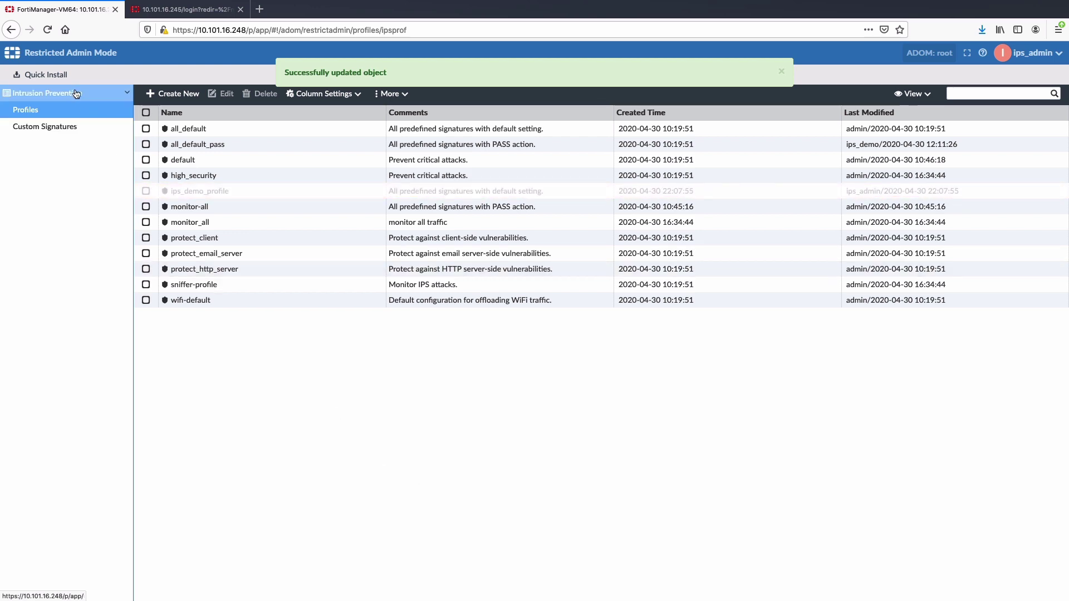
- Quick Install the configuration to the FortiGate and close the report after 5/5 tasks succeed
click(63, 78)
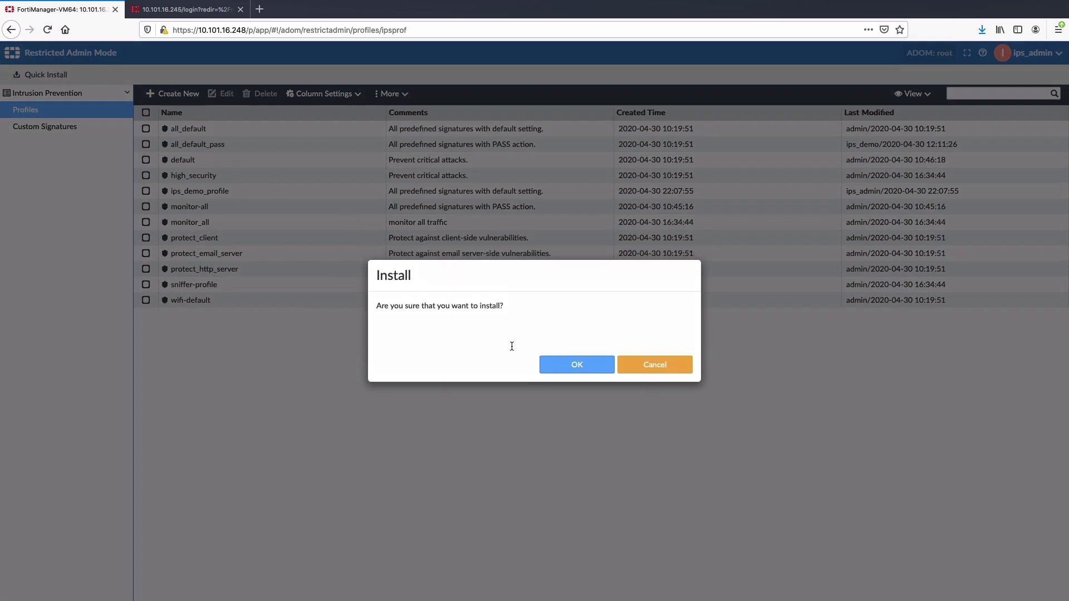
click(551, 369)
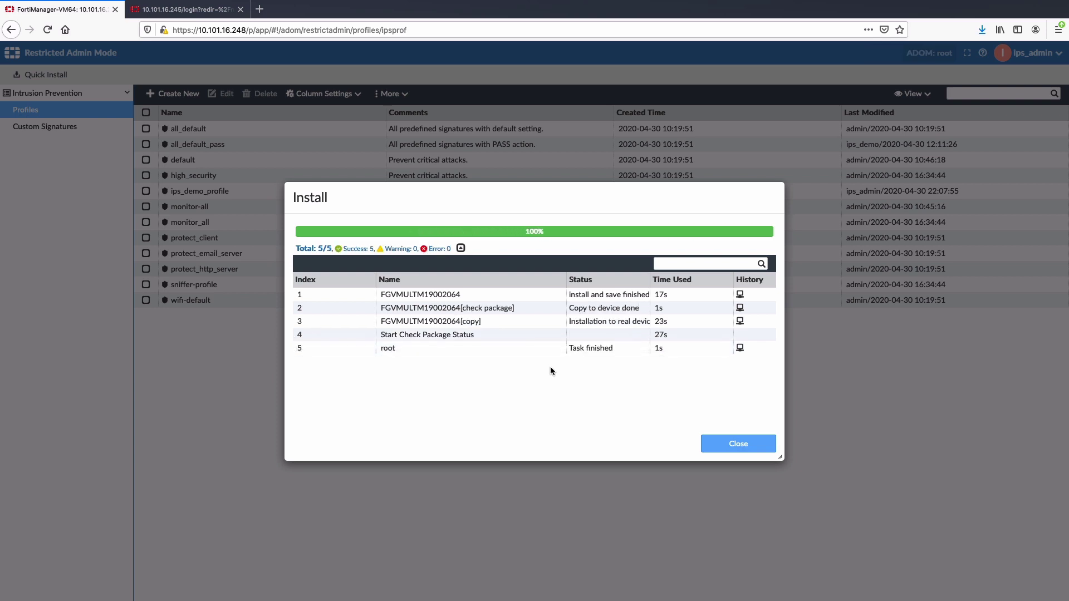
click(711, 445)
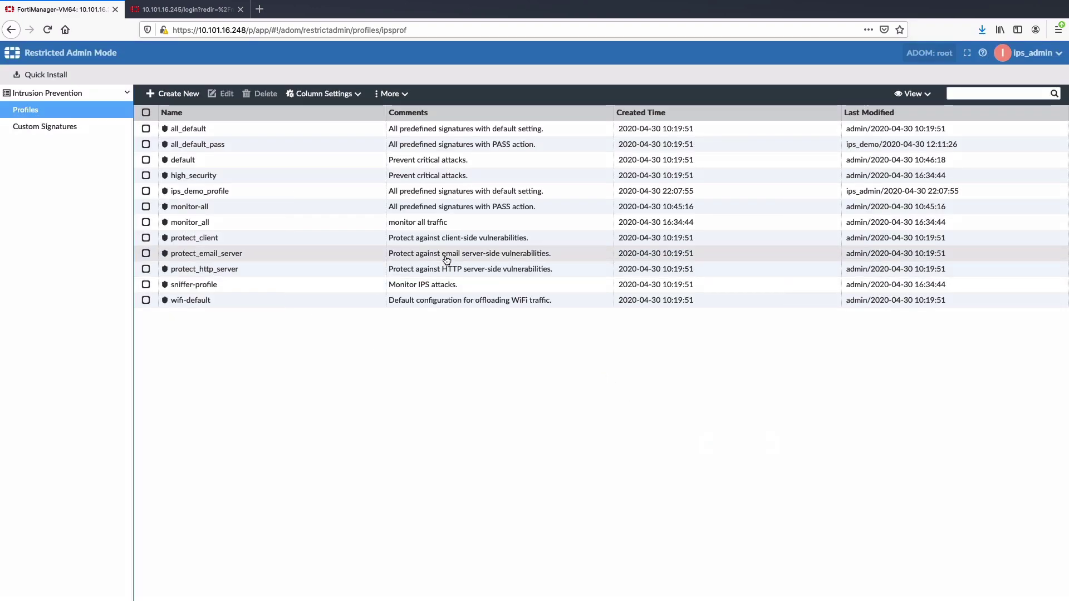
- On FortiGate, verify ips_demo_profile's filter action shows Monitor, then return to FortiManager
click(177, 14)
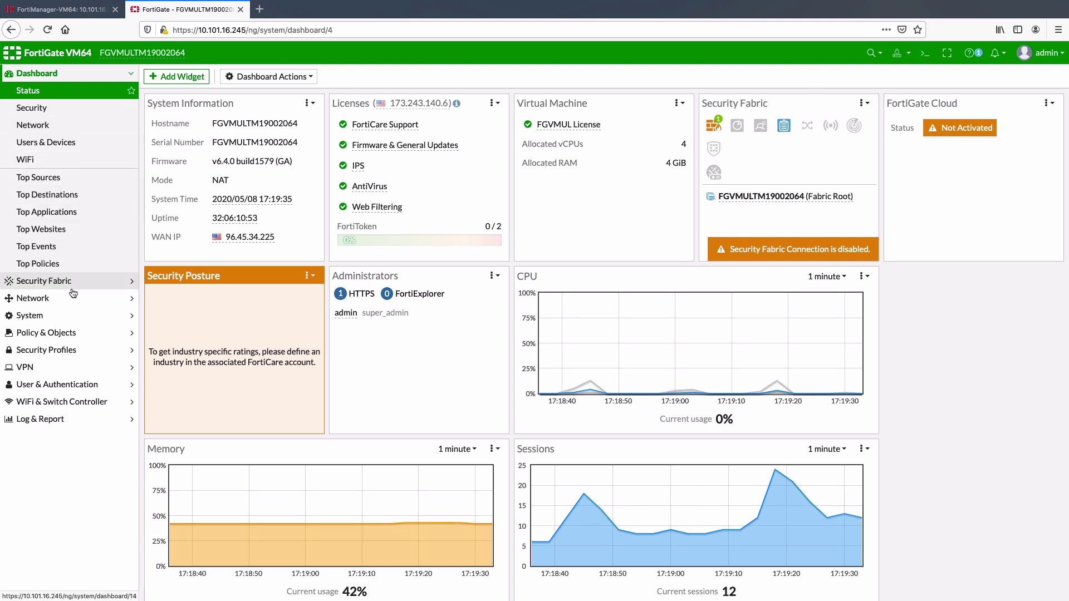
click(56, 352)
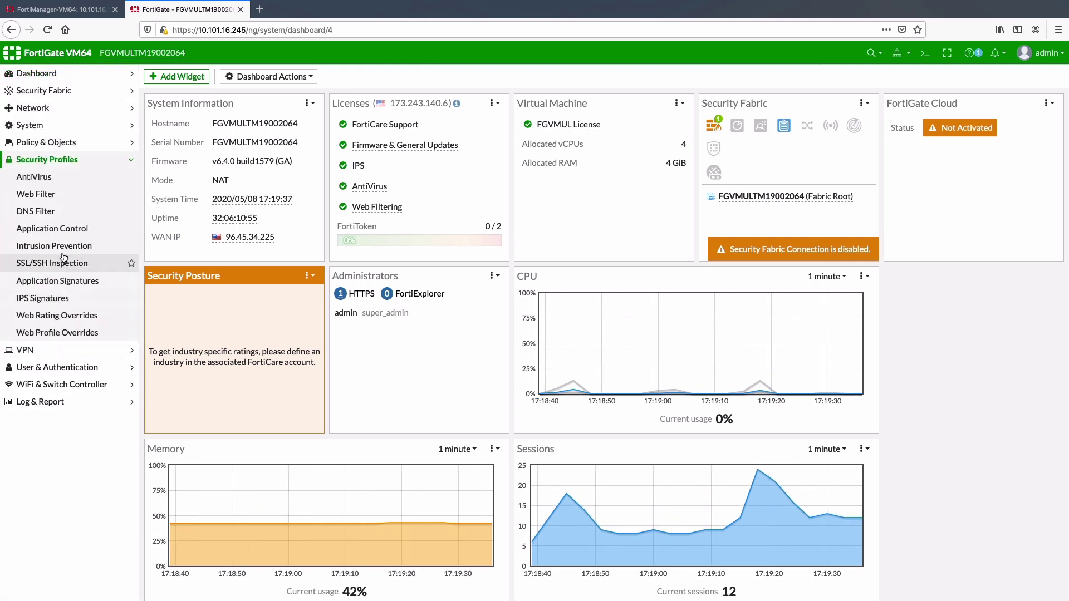
click(114, 246)
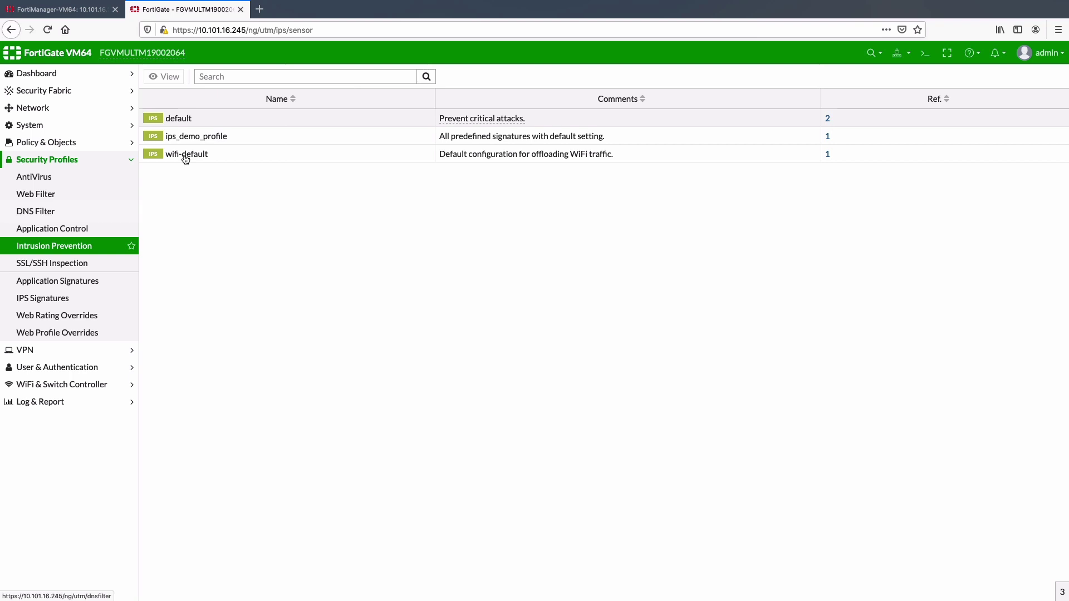
click(191, 138)
click(165, 78)
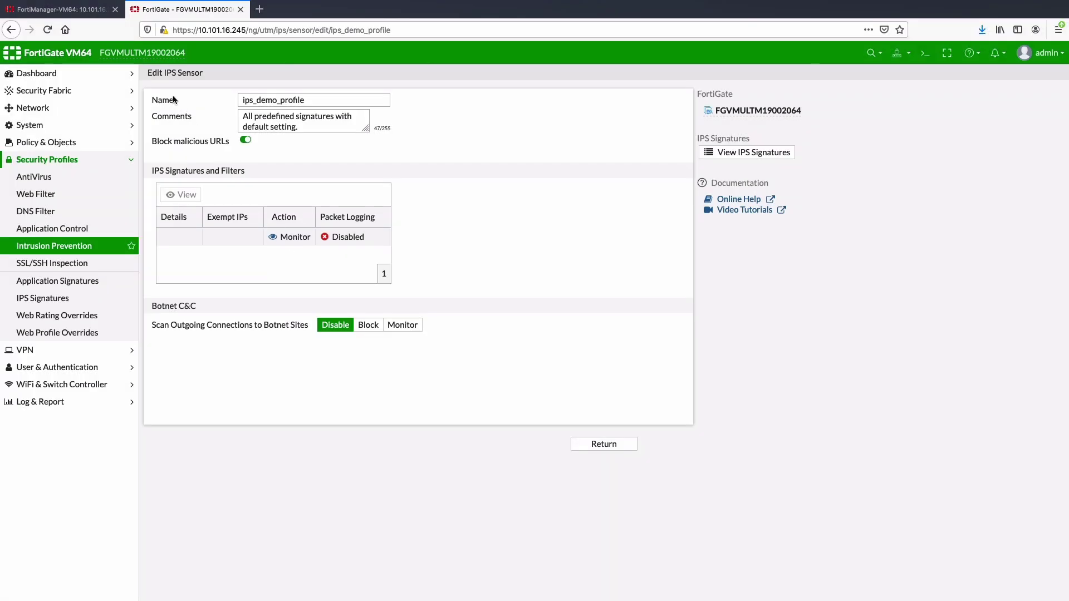
click(69, 13)
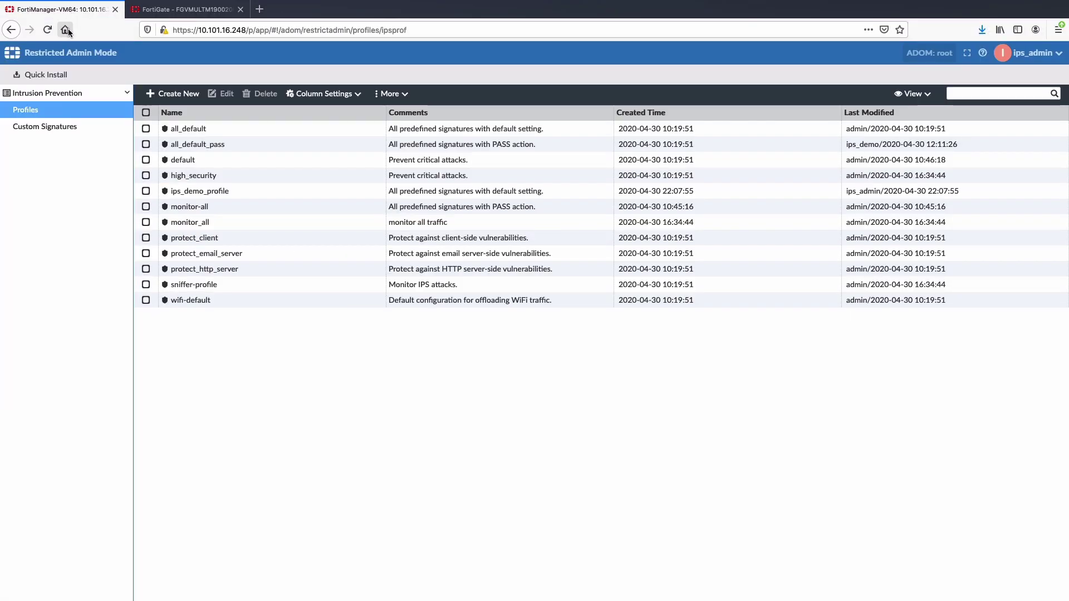
- Clone ips_demo_profile and open the Add Filter signature picker in the copy
click(148, 191)
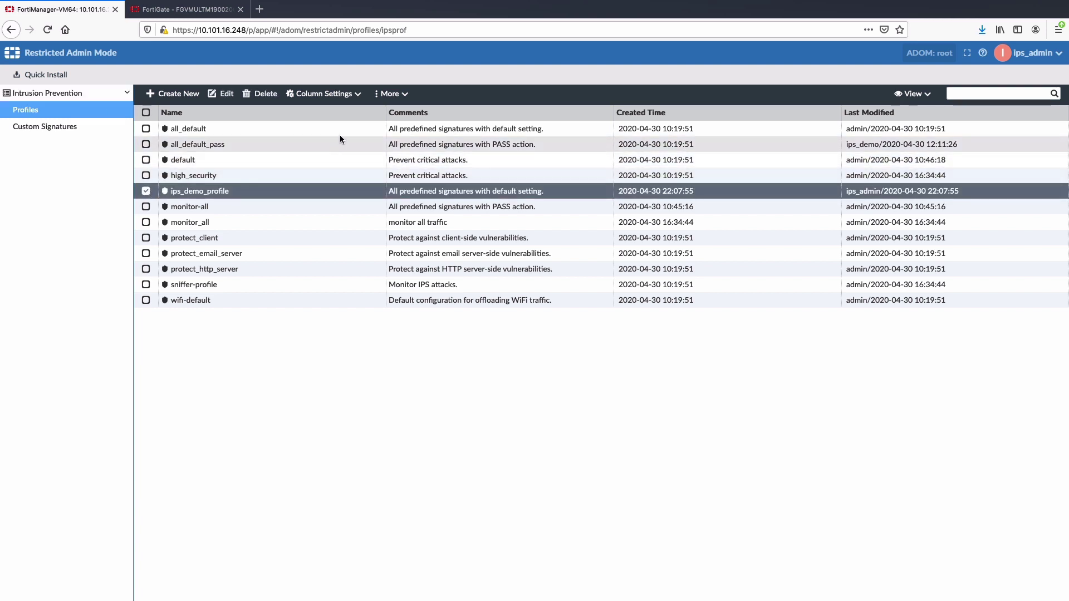
click(389, 94)
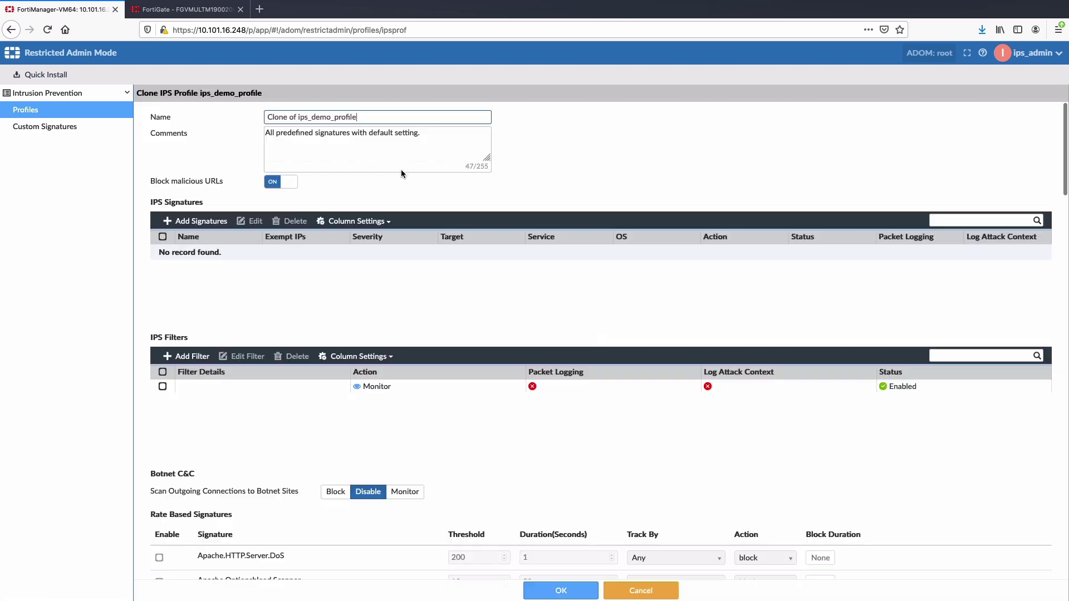
click(311, 386)
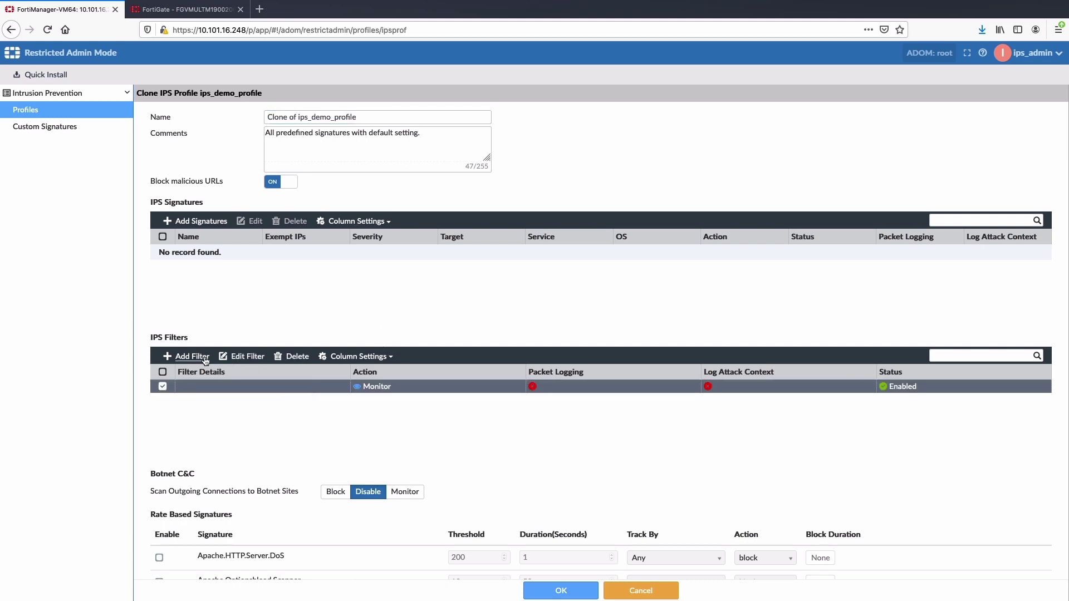
click(205, 359)
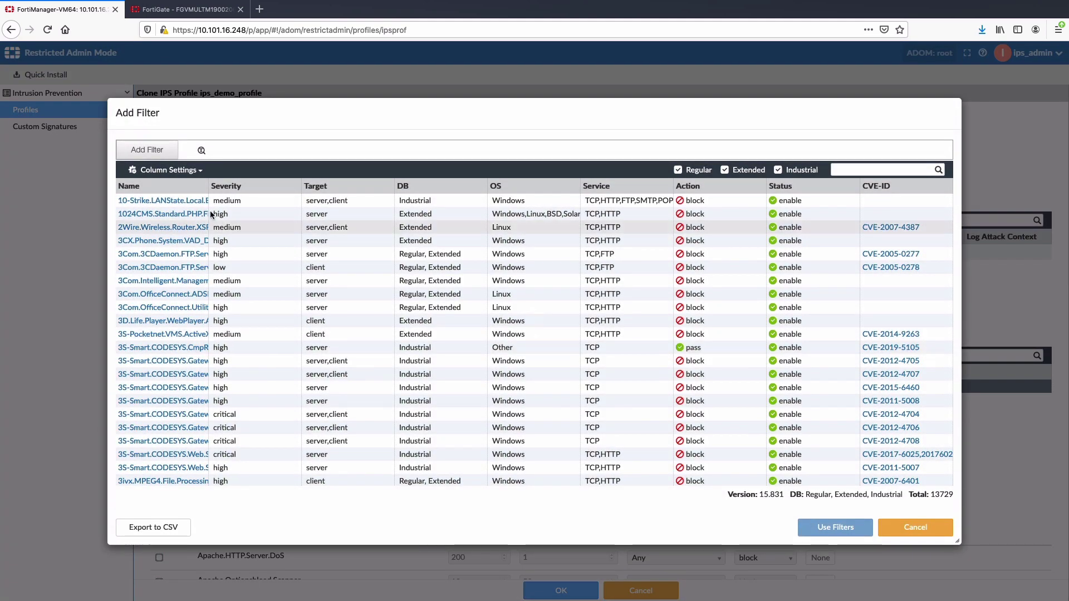
- Add a Severity: high filter to the clone, set its action to Block, and save
click(155, 158)
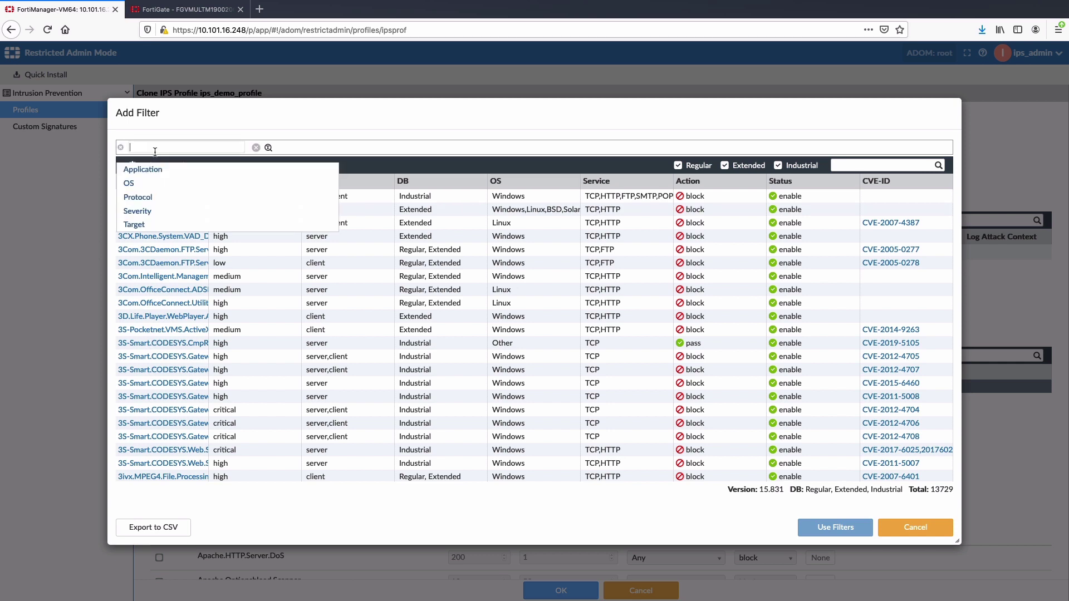
click(139, 207)
text(high)
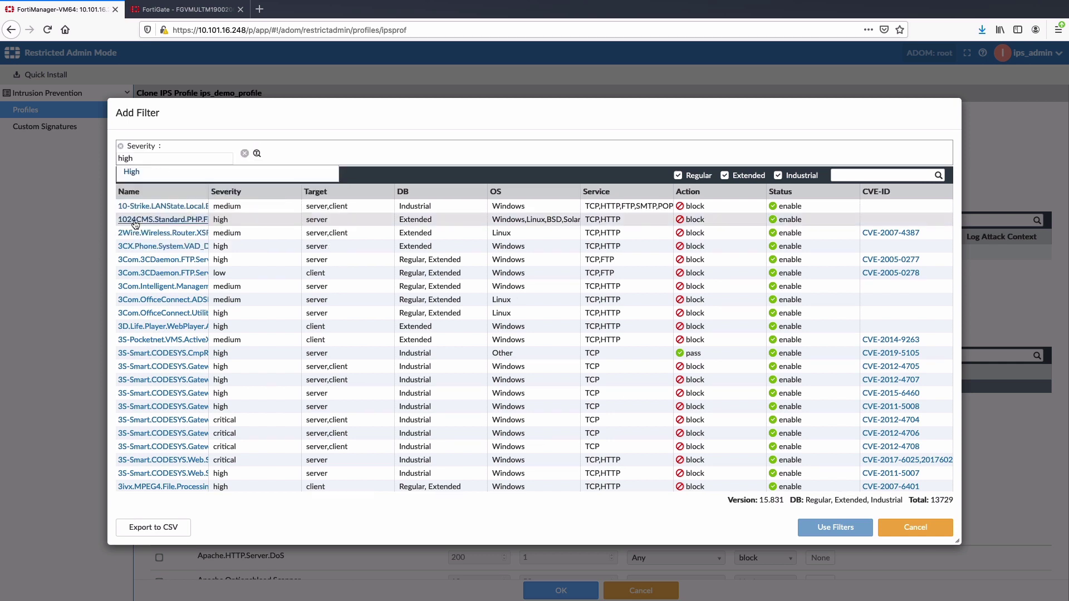
click(255, 155)
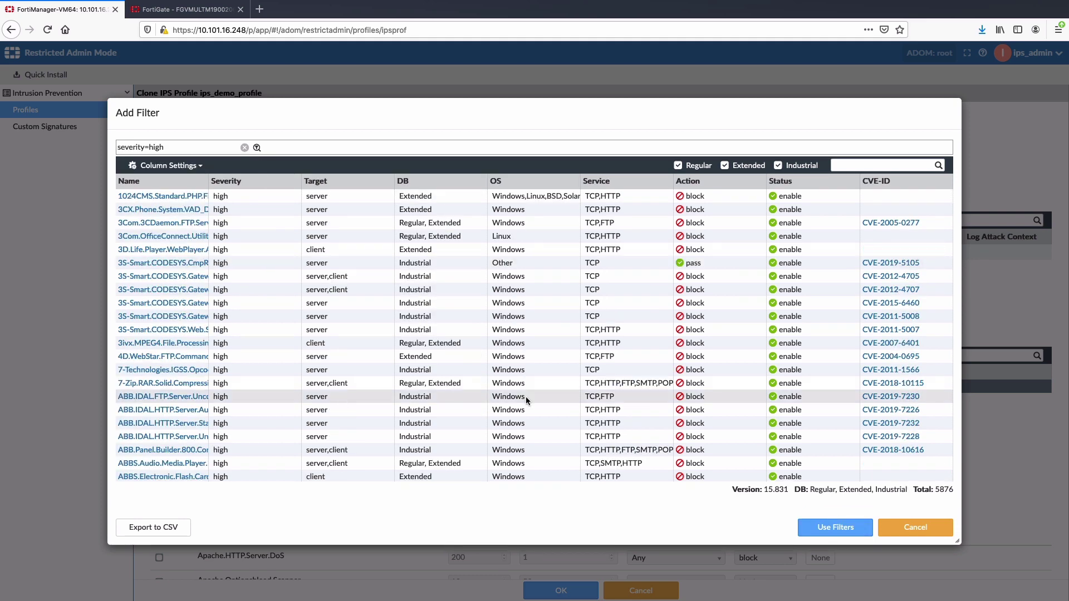
click(805, 531)
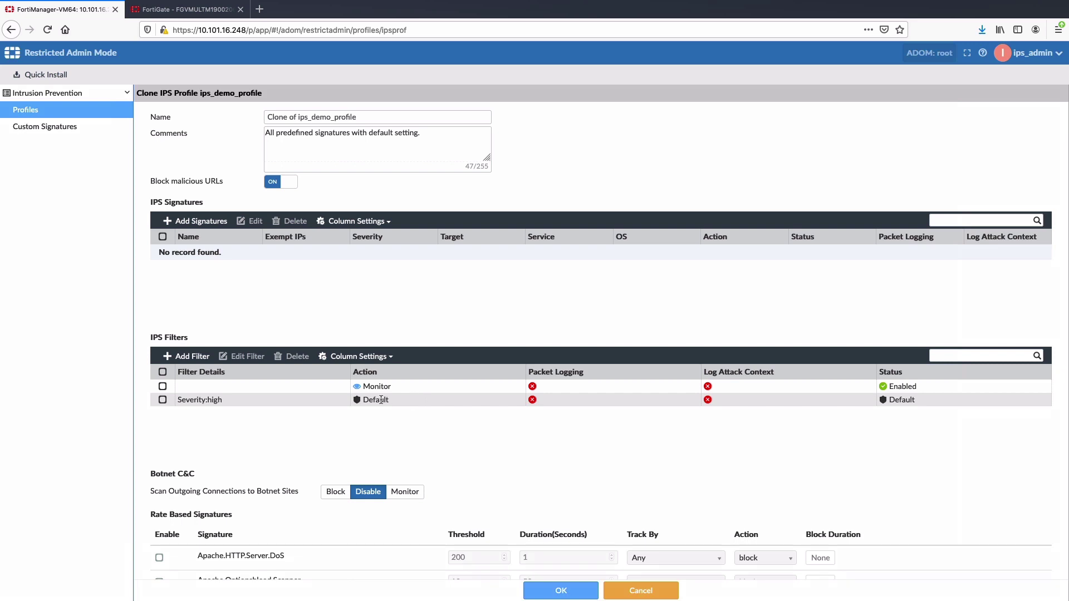
right_click(381, 400)
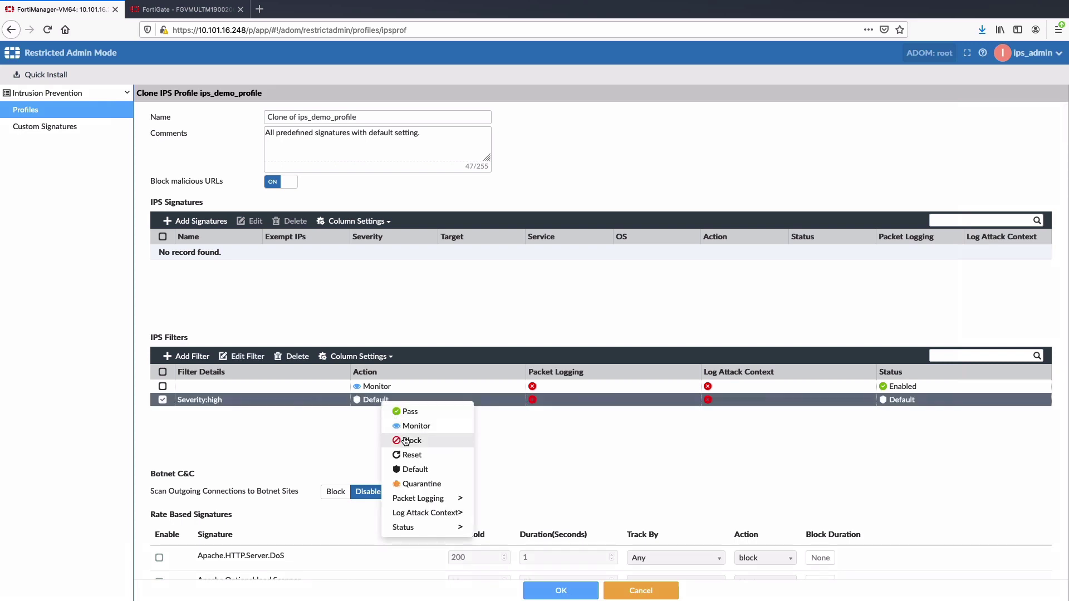
click(405, 440)
click(557, 590)
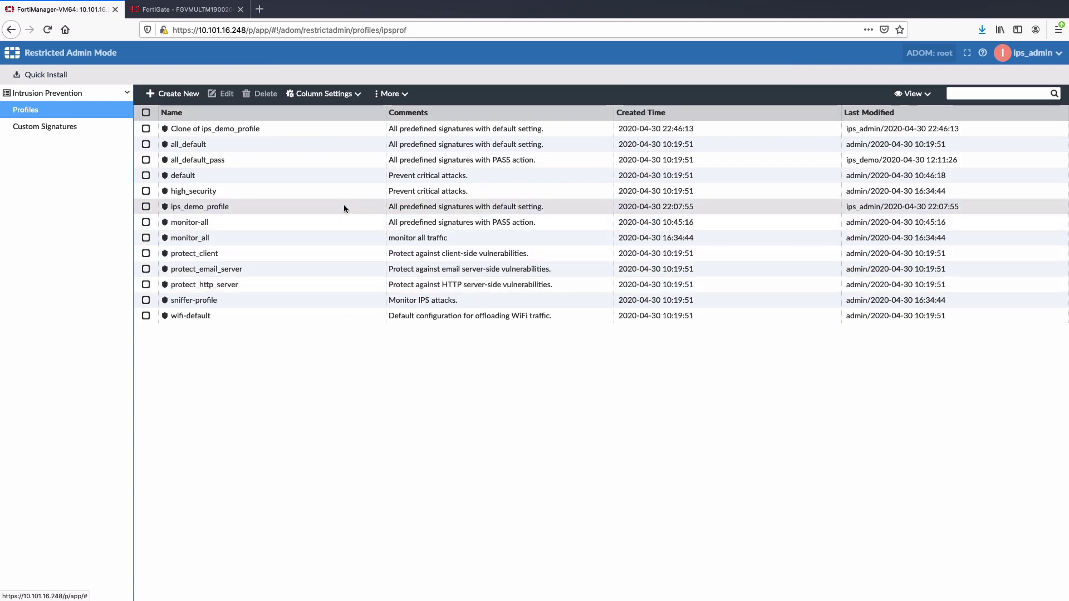
- Install the clone, choosing FGVMULTM19002064 and FortiGate-81E-POE as the selected targets
click(381, 134)
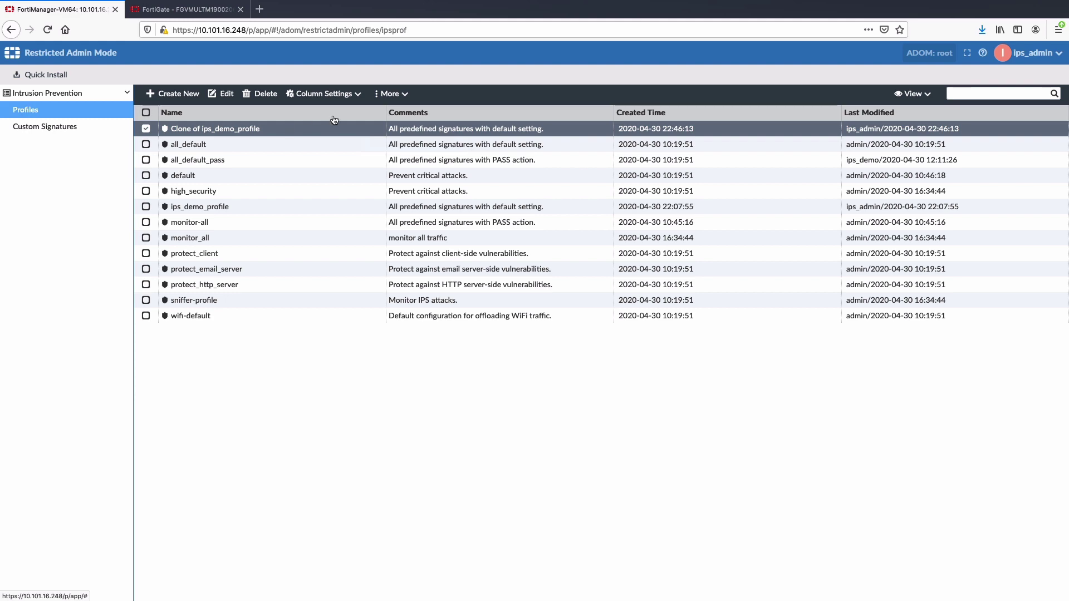
click(390, 94)
click(400, 141)
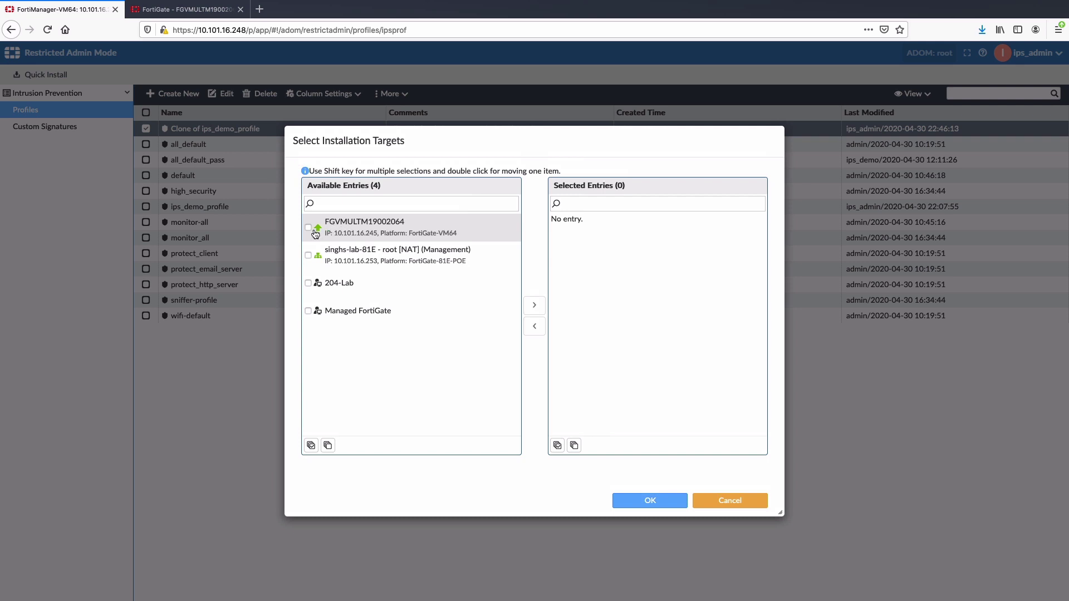
click(311, 446)
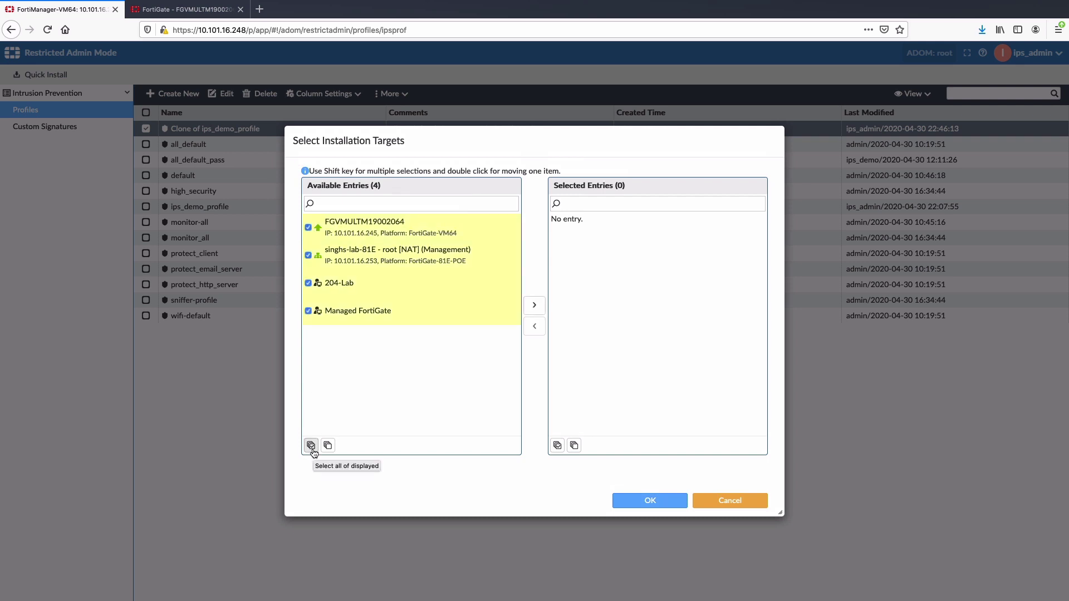
click(328, 445)
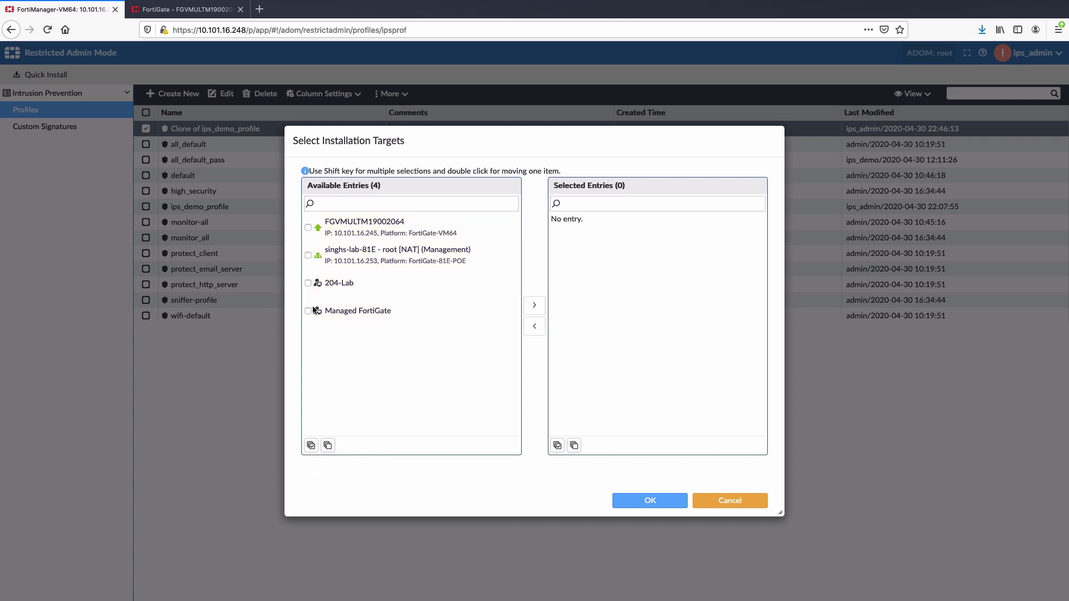
click(309, 254)
click(309, 226)
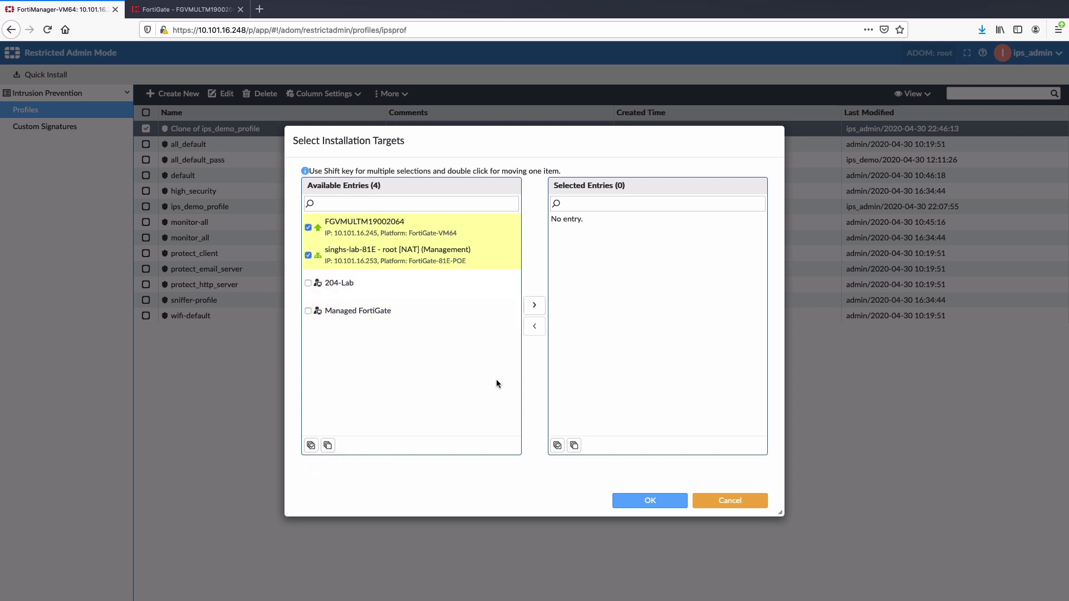
click(536, 307)
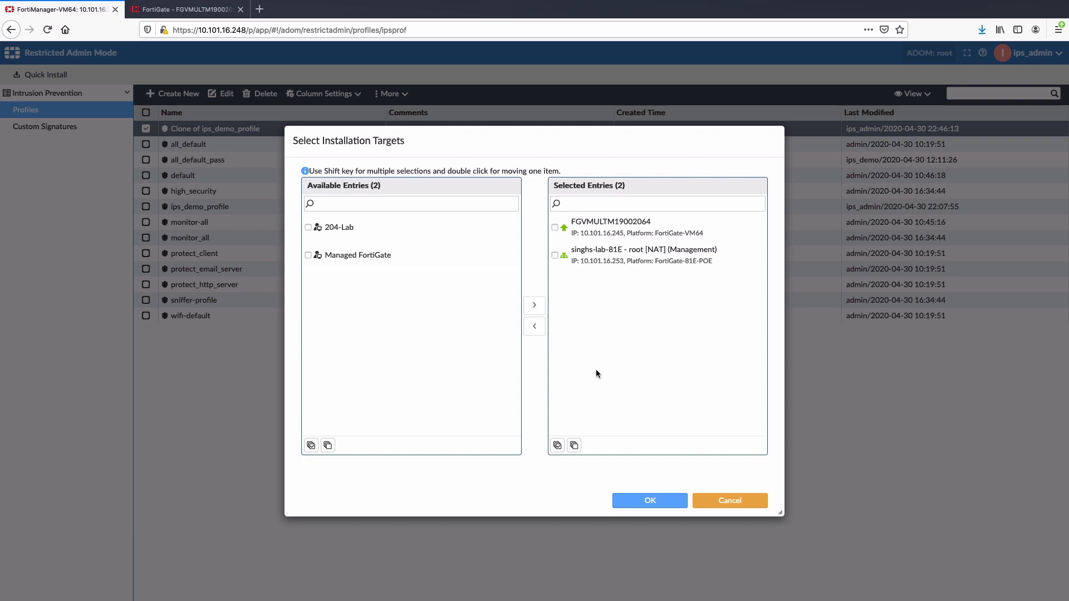
- Install the cloned IPS profile to both FortiGate devices and close the finished report
click(661, 502)
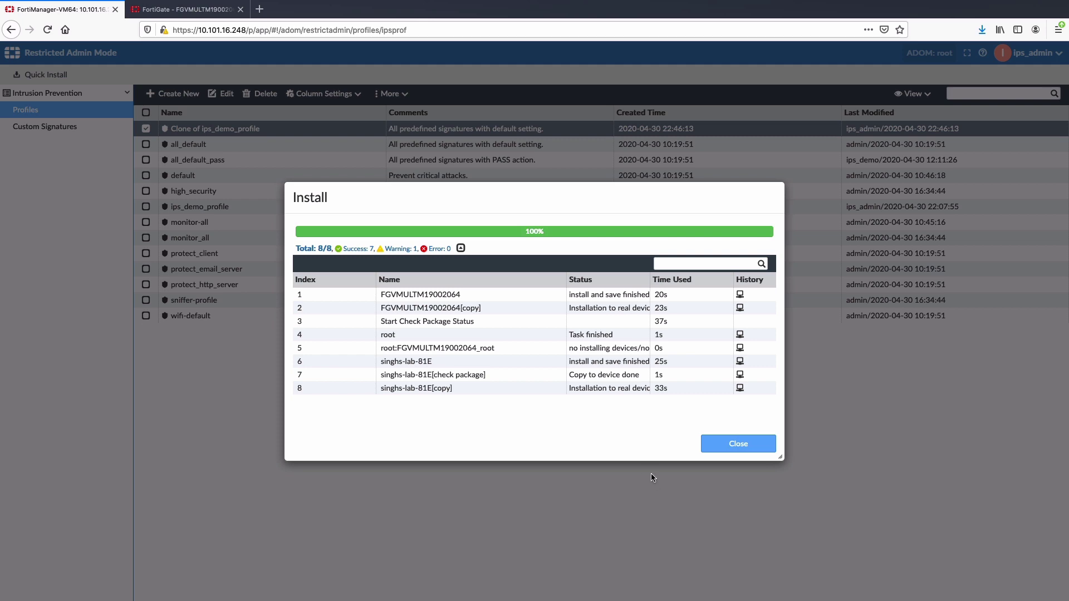
click(710, 445)
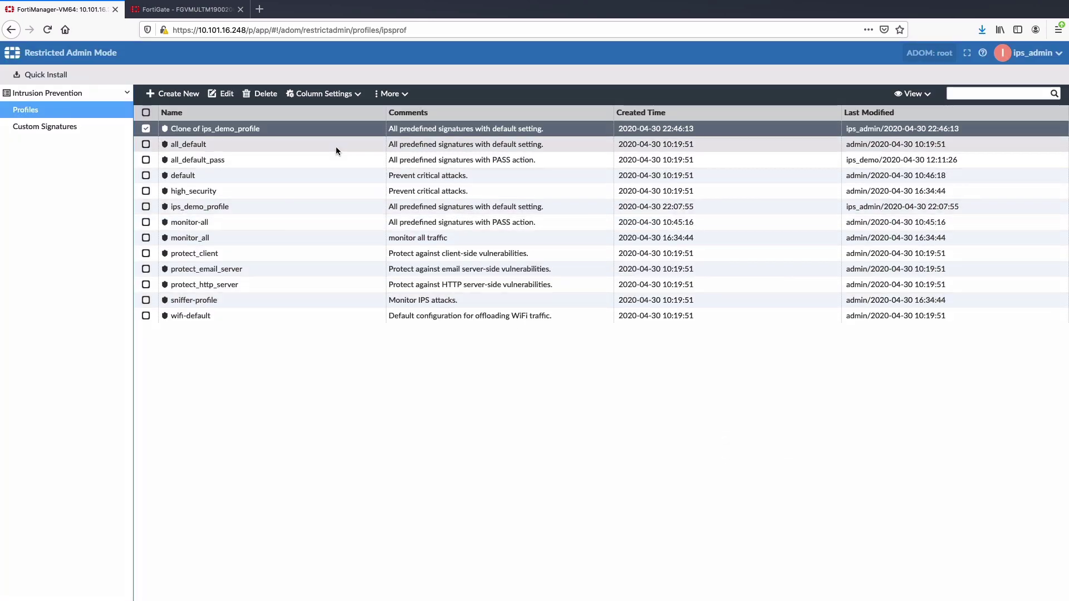
- On the FortiGate, view the Clone of ips_demo_profile sensor under Intrusion Prevention
click(214, 14)
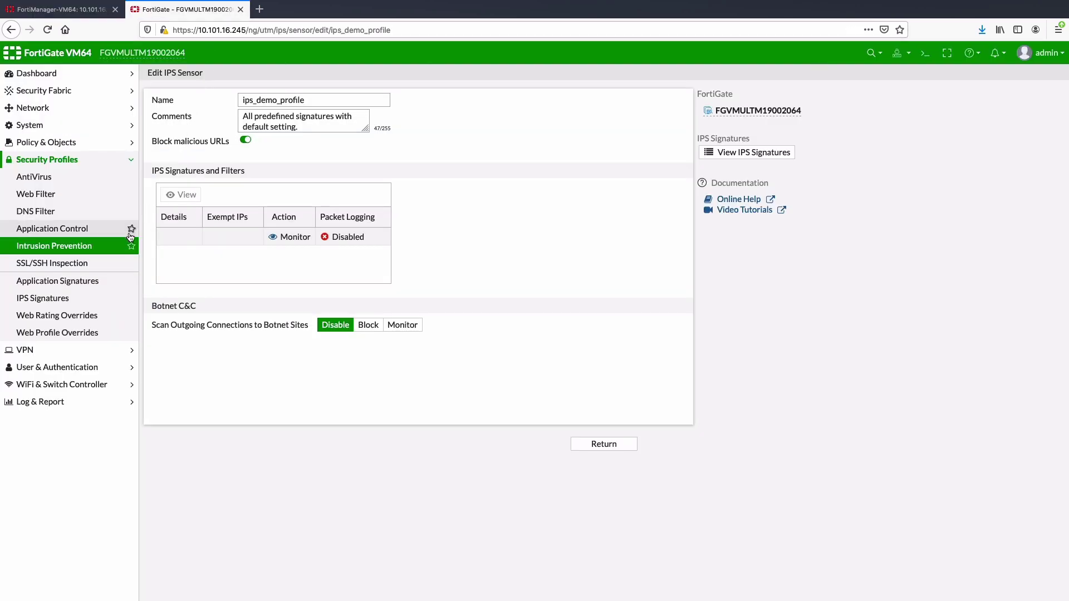
click(102, 251)
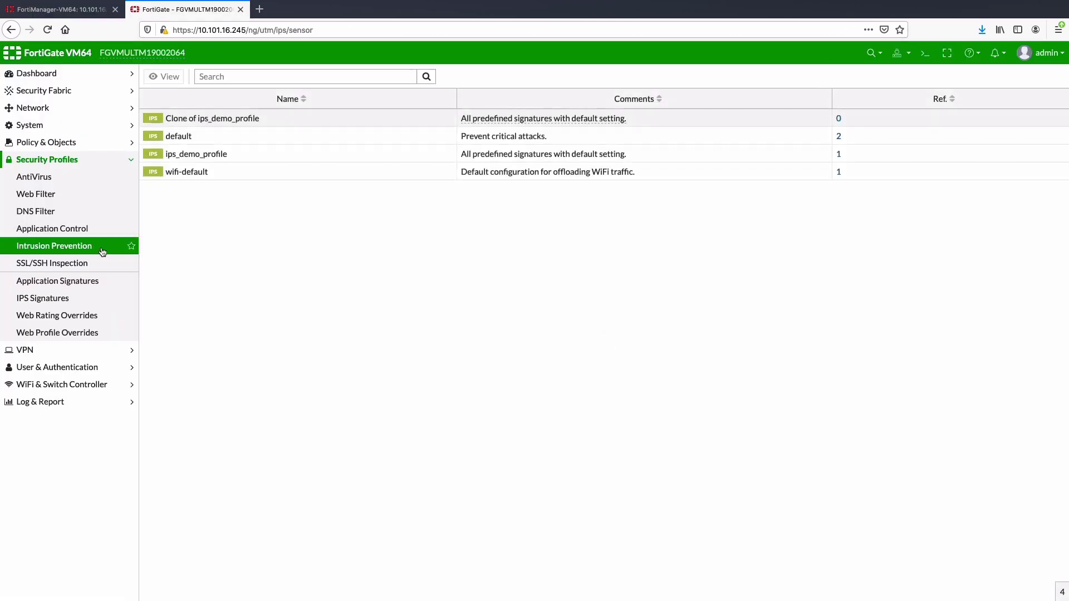
click(192, 124)
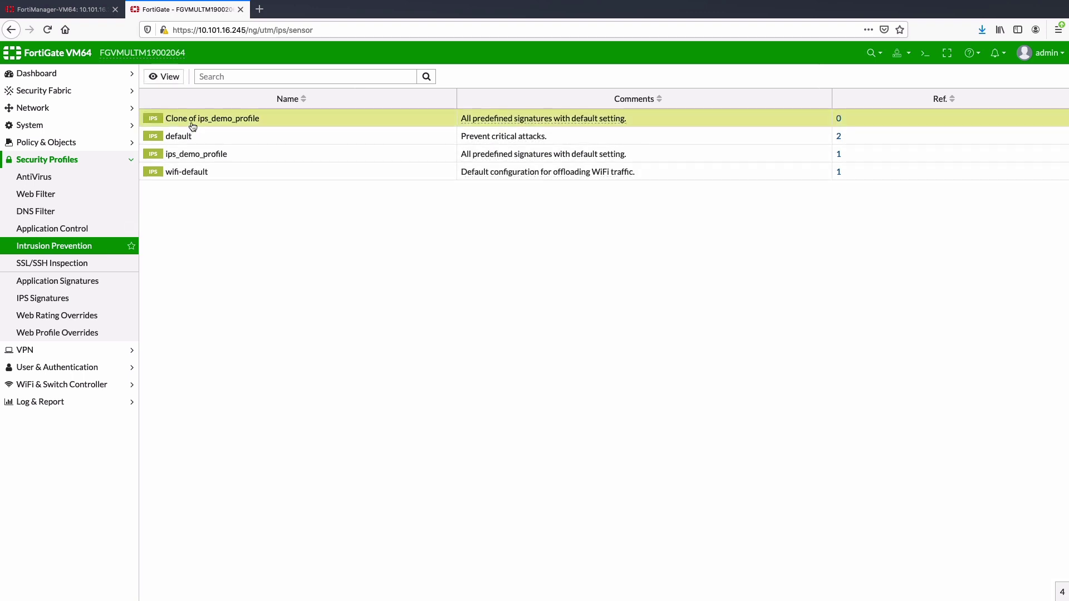
click(173, 81)
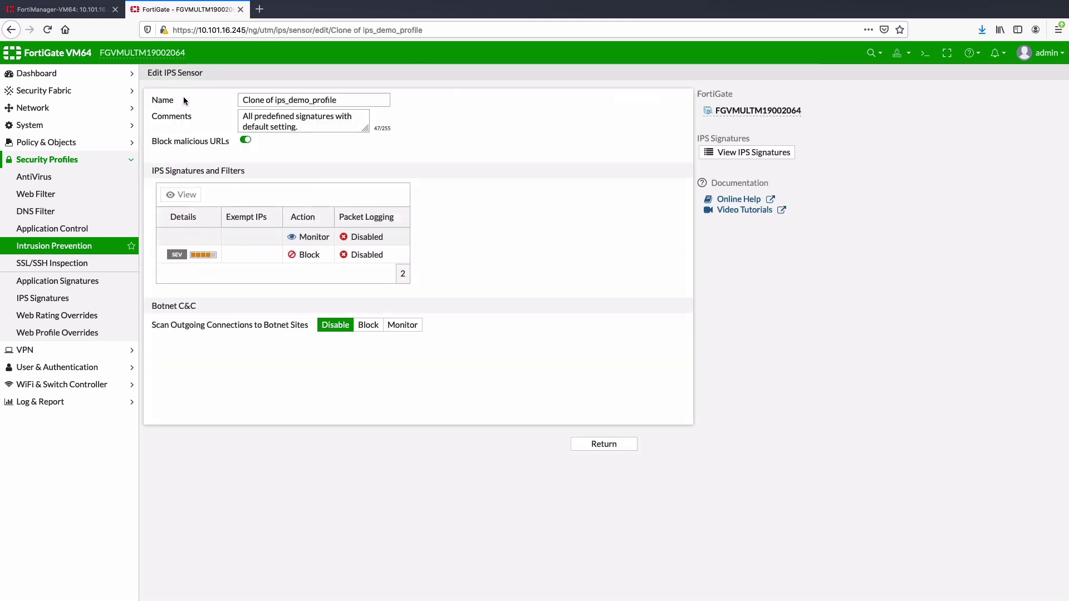